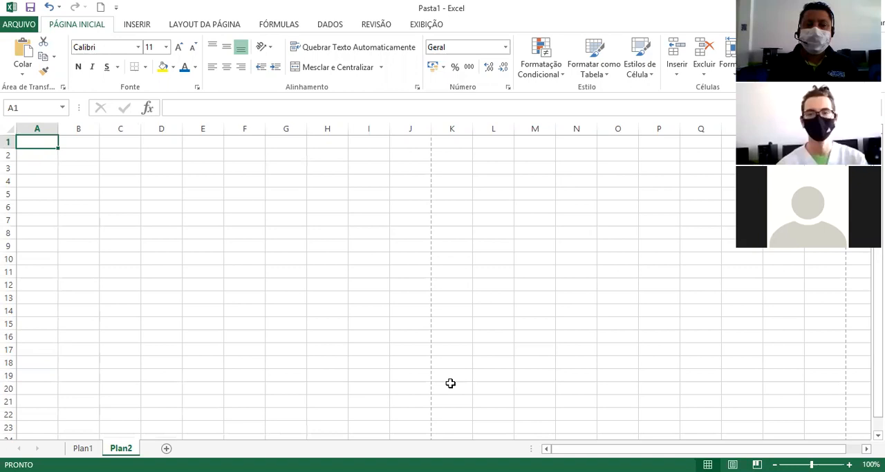
key("alt+Tab")
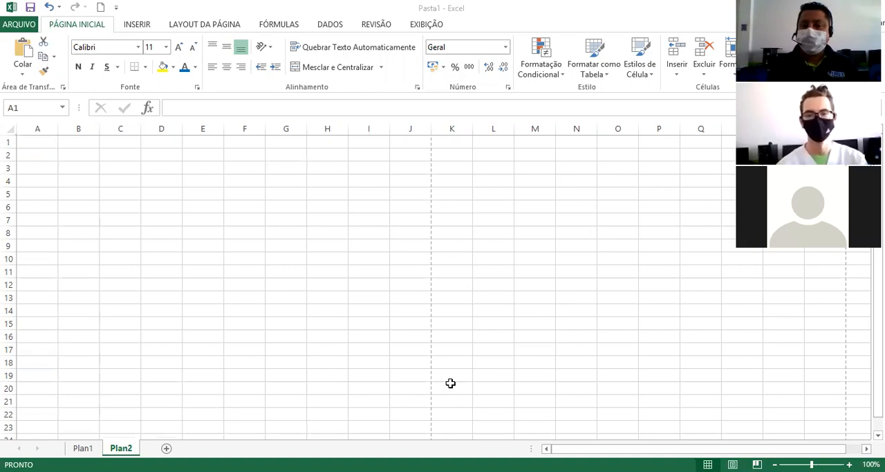
left_click(643, 25)
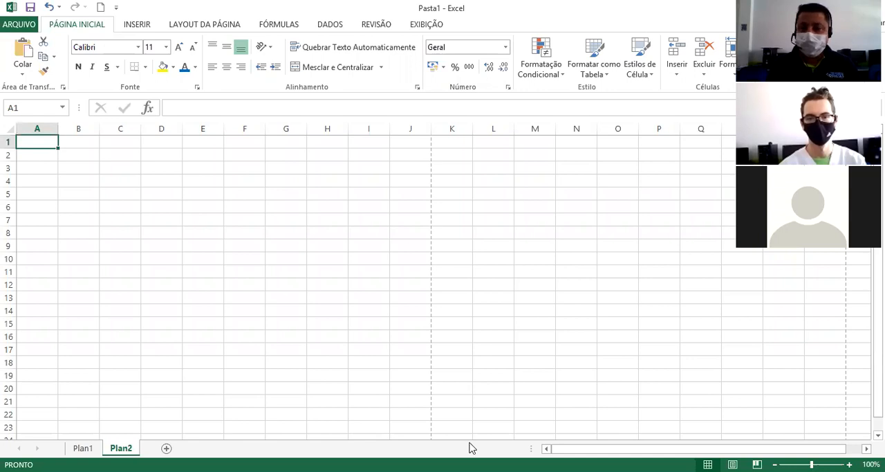
left_click(472, 466)
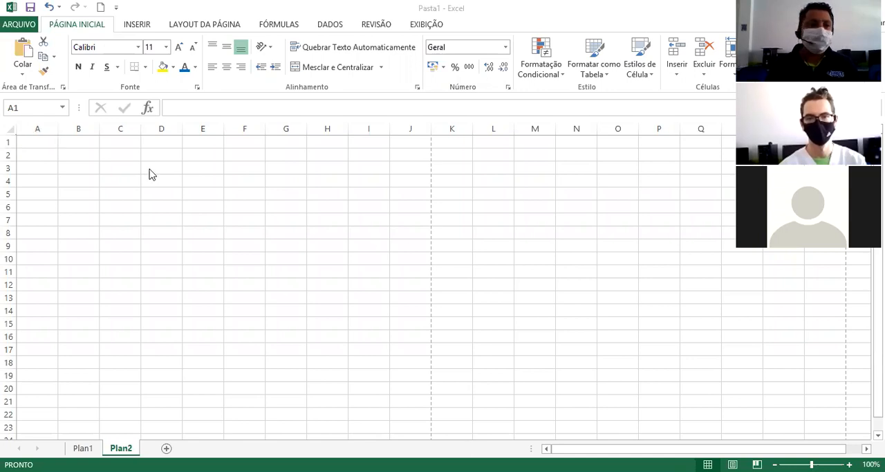
left_click(46, 149)
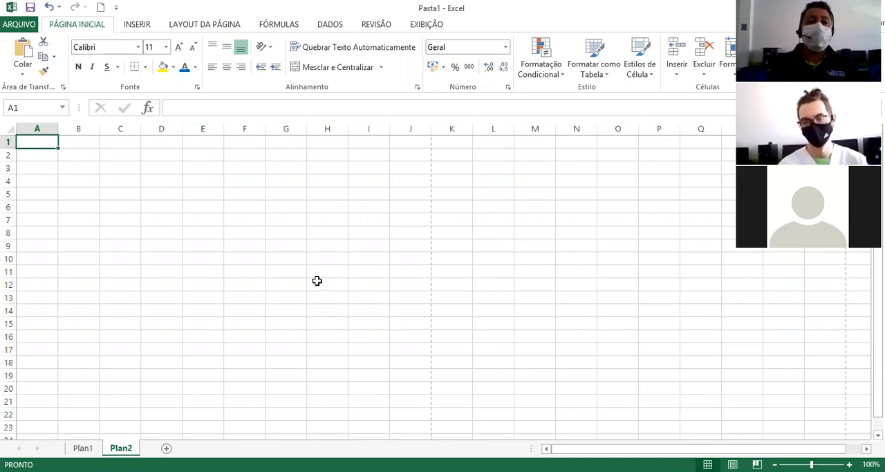
Select scattered cells on the Plan2 sheet, including F6, B7, G14, D5, F21, A23, J6 and J12, to examine their cell addresses.
left_click(241, 210)
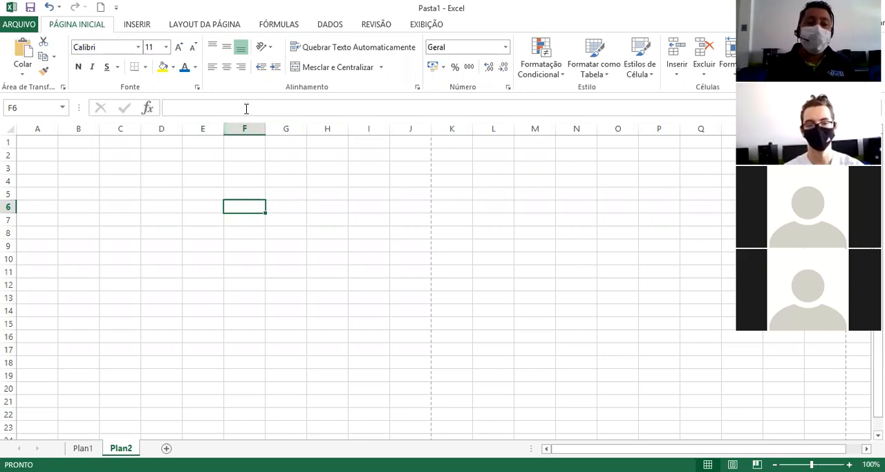
left_click(65, 219)
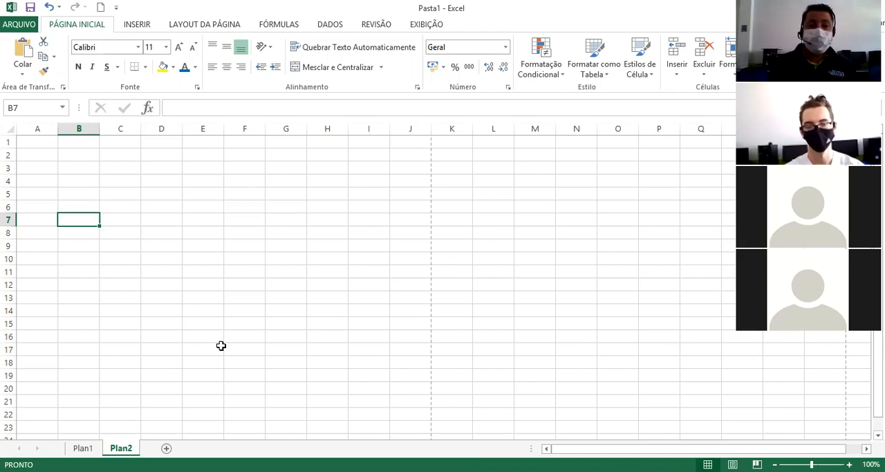
left_click(300, 309)
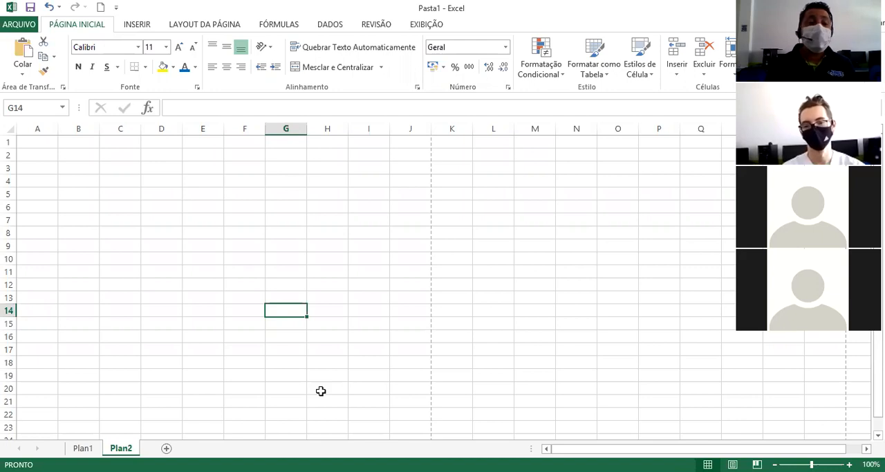
left_click(144, 194)
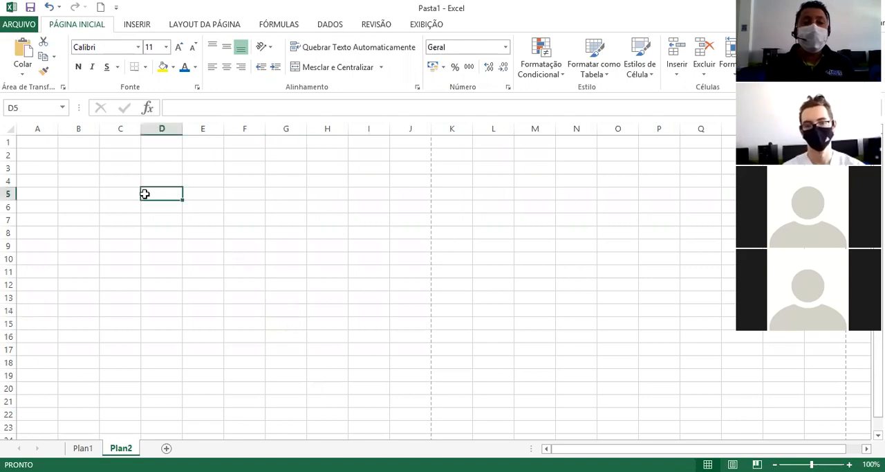
left_click(238, 402)
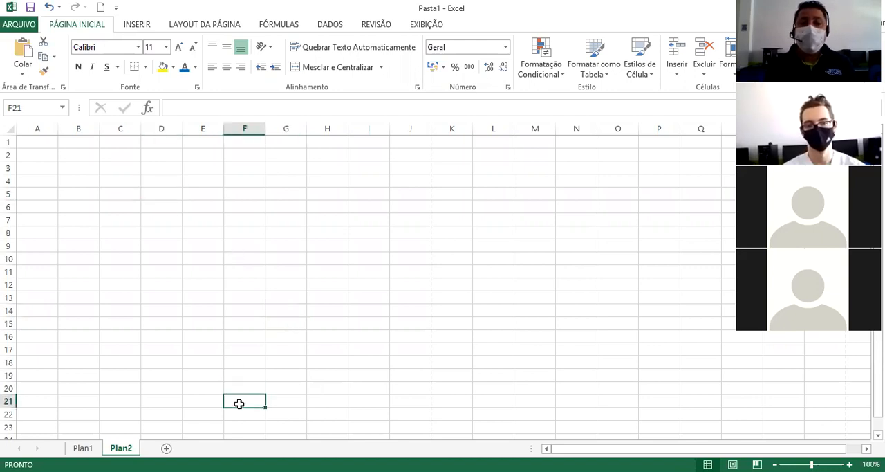
left_click(48, 422)
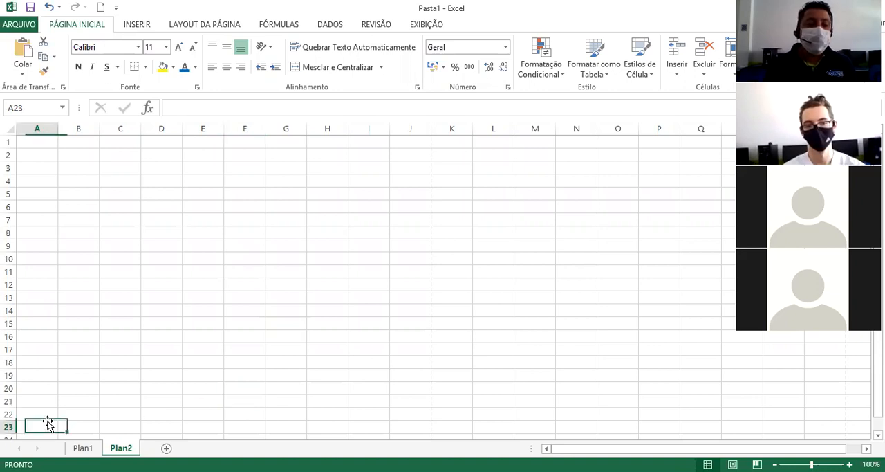
left_click(406, 211)
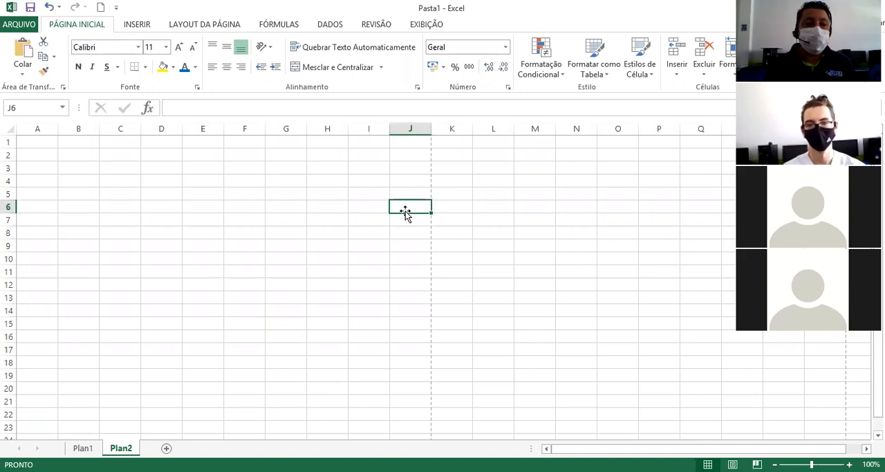
left_click(420, 283)
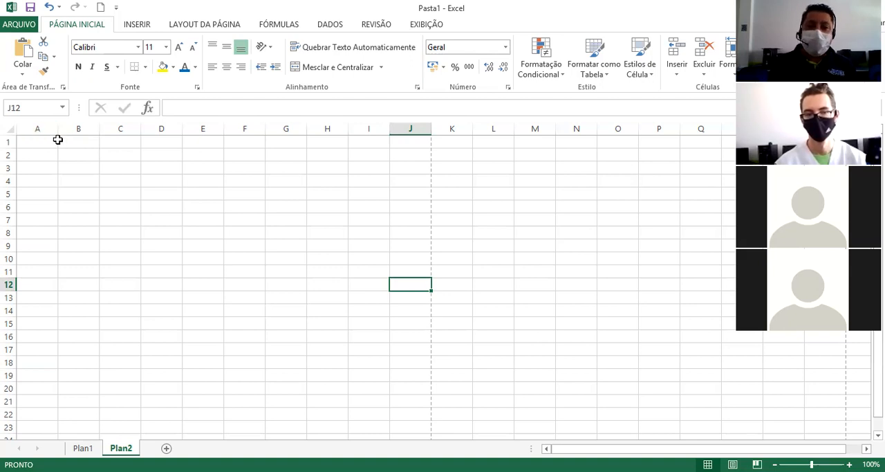
Select cell J1 on Plan2, look through the numbered rows down past row 50, and return to row 1.
key("Up")
key("Up")
left_click(415, 143)
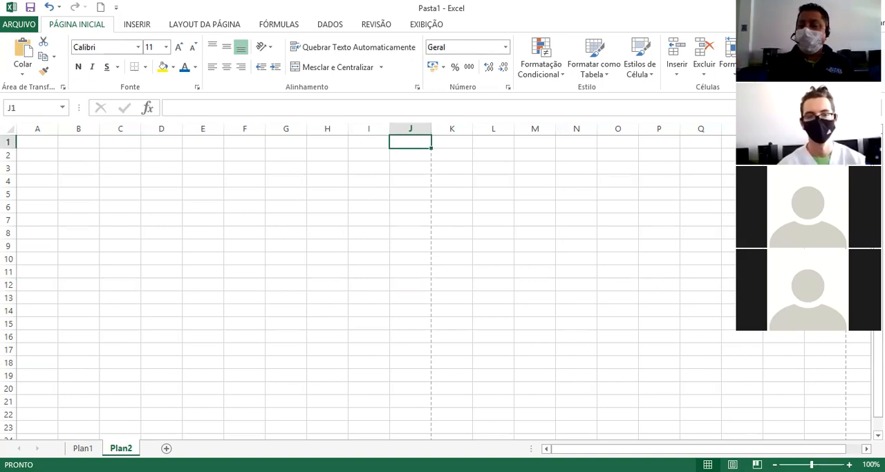
scroll(705, 367, "down", 2)
scroll(366, 287, "down", 3)
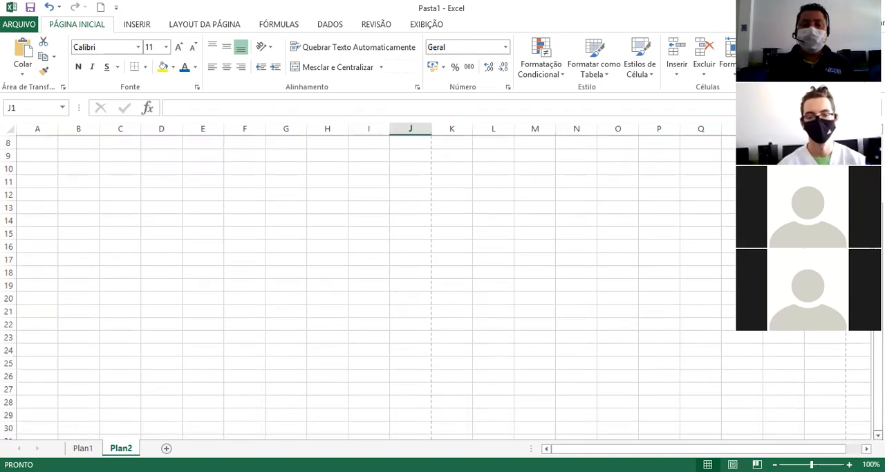
scroll(367, 287, "down", 3)
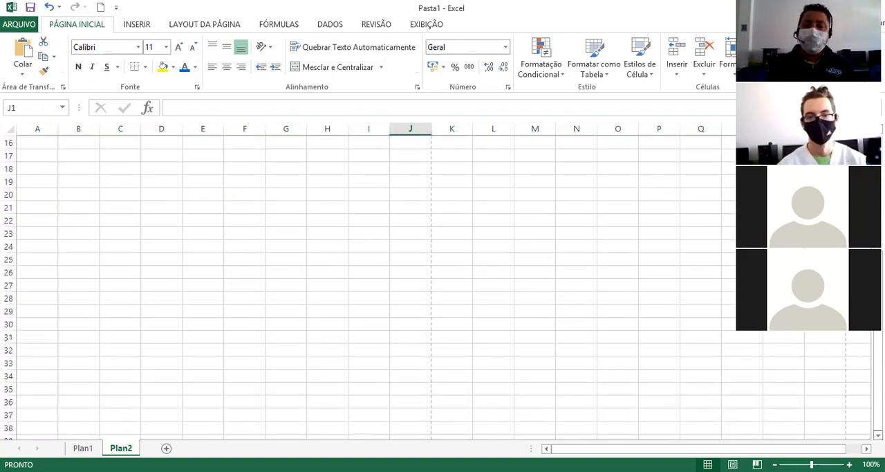
scroll(366, 287, "down", 2)
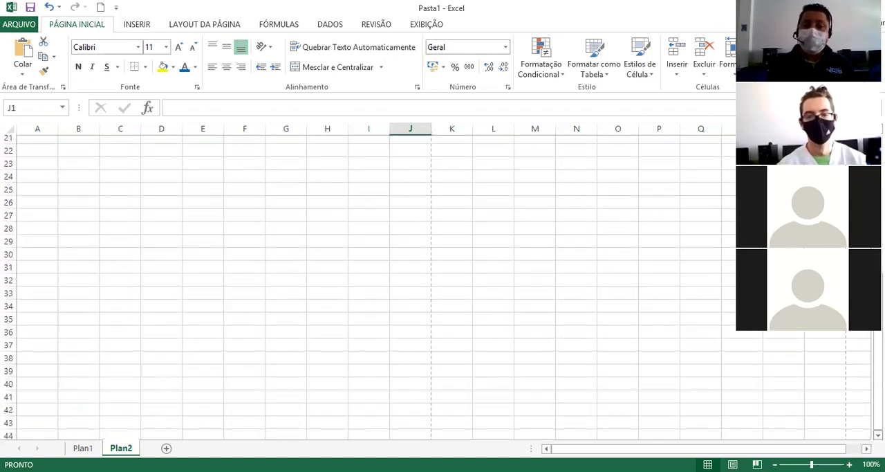
scroll(366, 287, "down", 2)
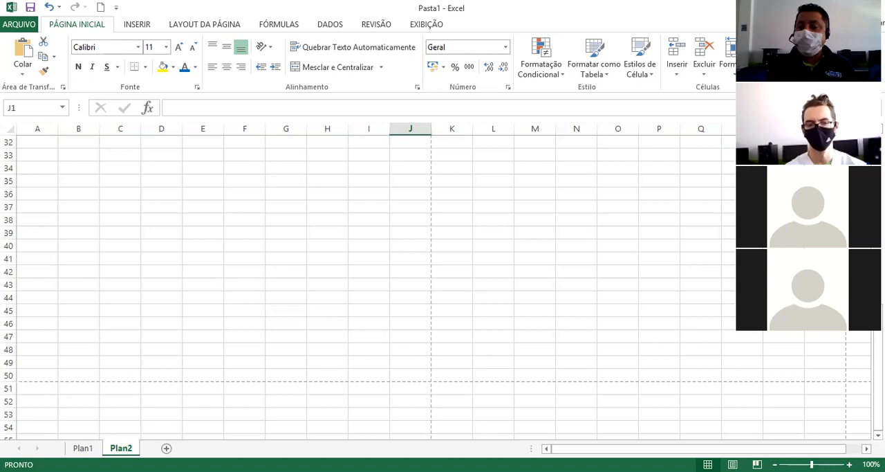
left_click_drag(878, 336, 878, 149)
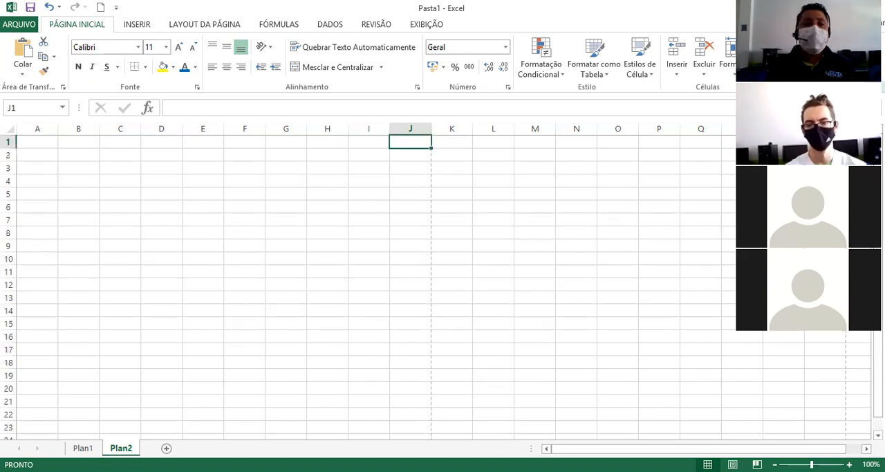
From cell A1 on Plan2, jump to the last column of row 1 to examine its label, and return to A1.
left_click(41, 143)
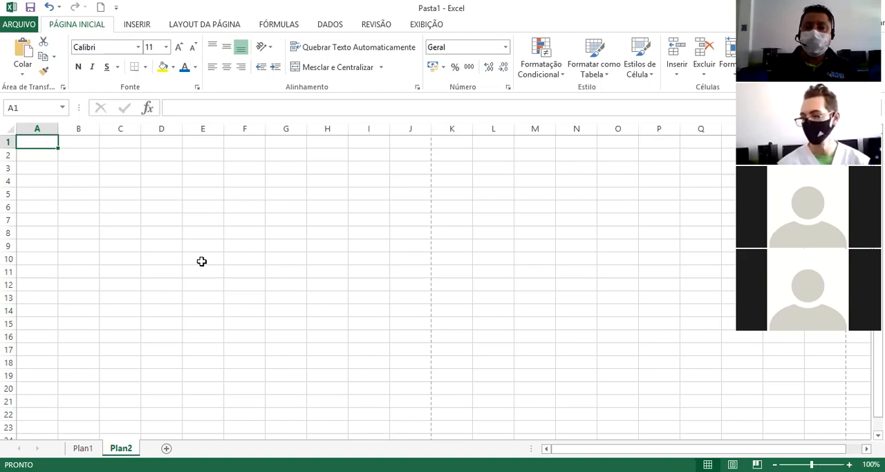
key("ctrl+Right")
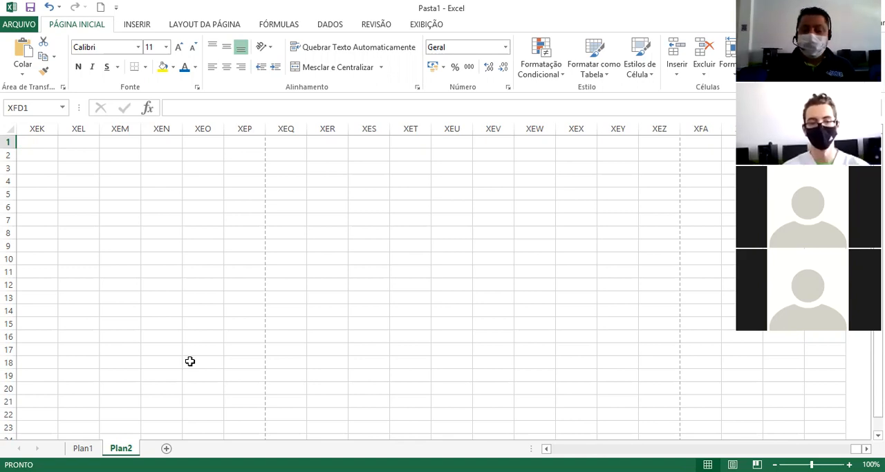
key("ctrl+Home")
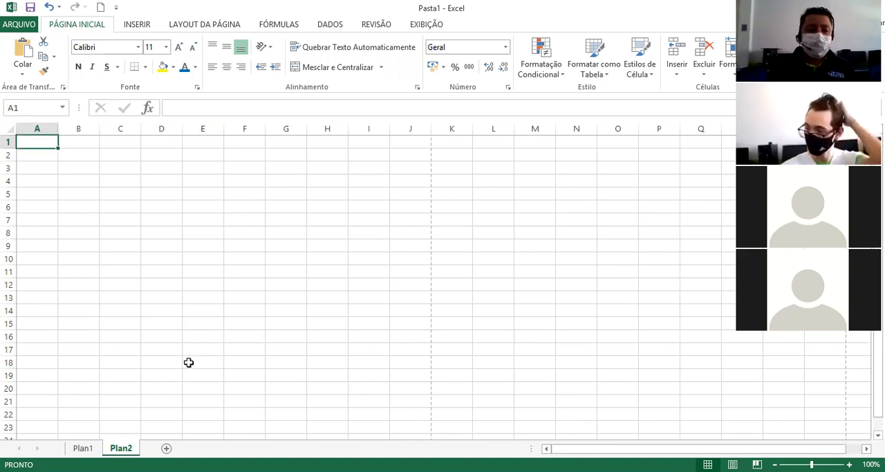
Switch to the Plan1 sheet, jump to the last column of row 1, and go back to the first column.
left_click(82, 448)
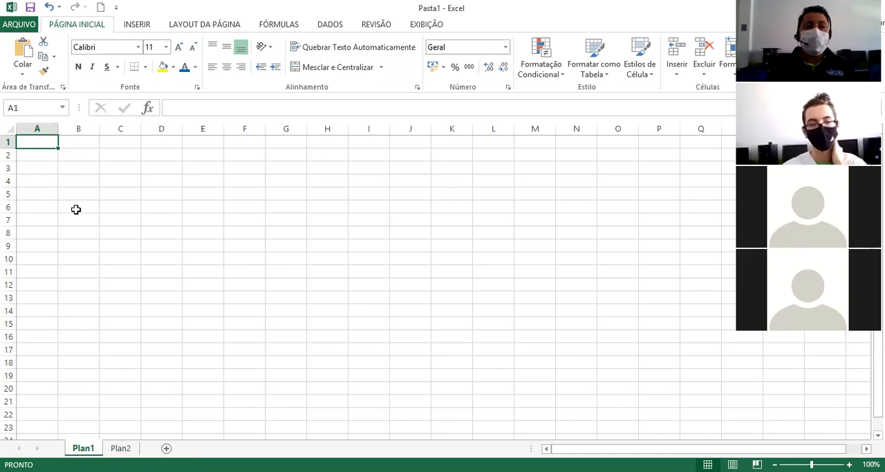
key("ctrl+Right")
key("ctrl+Left")
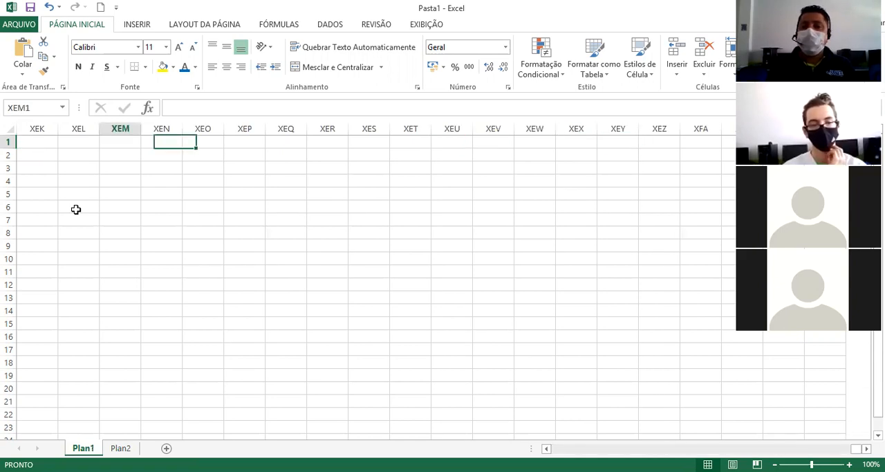
Move across row 1 of Plan1 through columns Z, AA, BA and ZZ up to AAA to examine how the column letters progress.
key("Right")
key("Right")
key("Right")
key("Right")
key("Right")
key("Right")
key("Right")
key("Right")
key("Right")
key("Right")
key("Right")
key("Right")
key("Right")
key("Right")
key("Right")
key("Right")
key("Right")
key("Right")
key("Right")
key("Right")
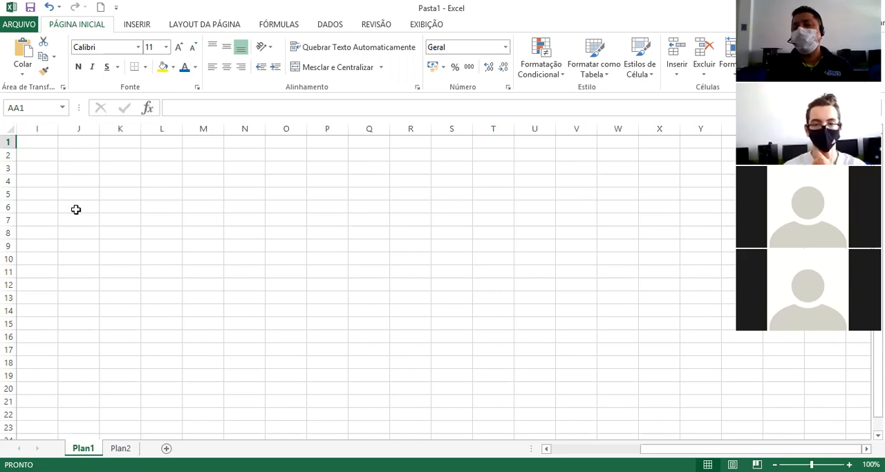
key("Right")
key("Right")
key("Right")
key("Right")
key("Right")
key("Right")
key("Right")
key("Right")
key("Right")
key("Right")
key("Right")
key("Right")
key("Right")
key("Right")
key("Right")
key("Right")
key("Right")
key("Right")
key("Right")
key("Right")
key("Right")
key("Right")
key("Right")
key("Right")
key("Right")
key("Right")
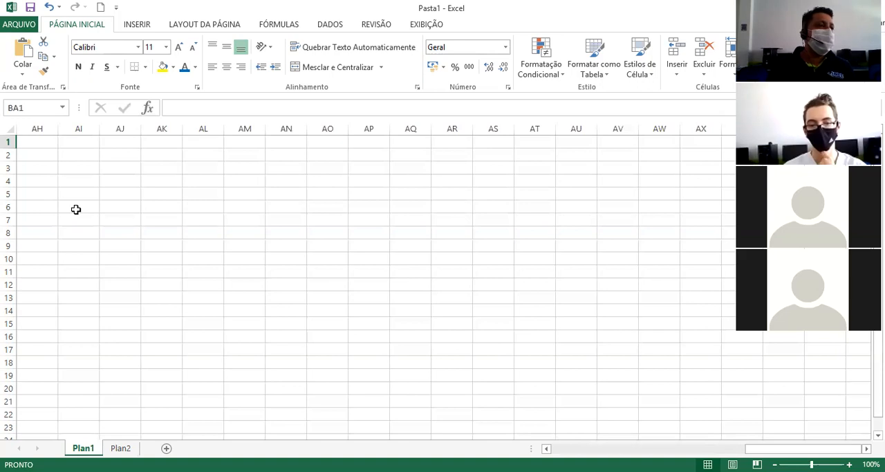
key("Right")
key("Right")
key("Right")
key("Right")
key("Right")
key("Right")
key("Right")
key("Right")
key("Right")
key("Right")
key("Right")
key("Right")
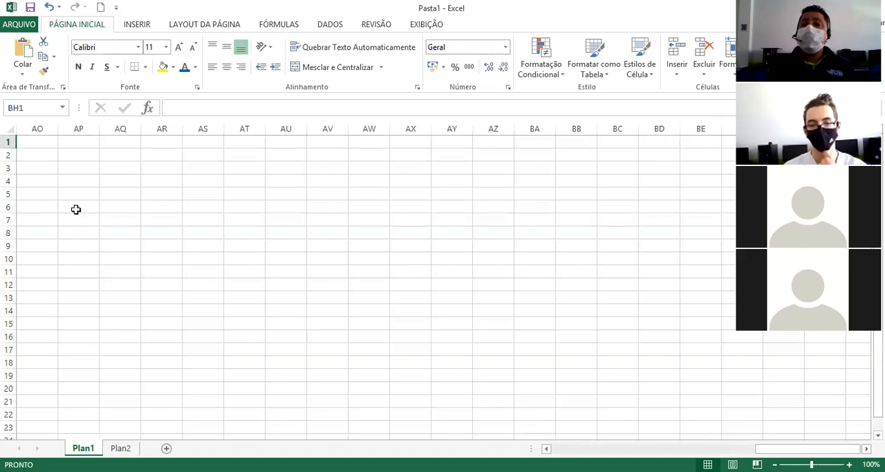
key("Right")
key("Right")
key("Right")
key("Right")
key("Right")
key("Right")
key("Right")
key("Right")
key("Right")
key("Right")
key("Right")
key("Right")
key("Right")
key("Right")
key("Right")
key("Right")
key("Right")
key("Right")
key("Right")
key("Right")
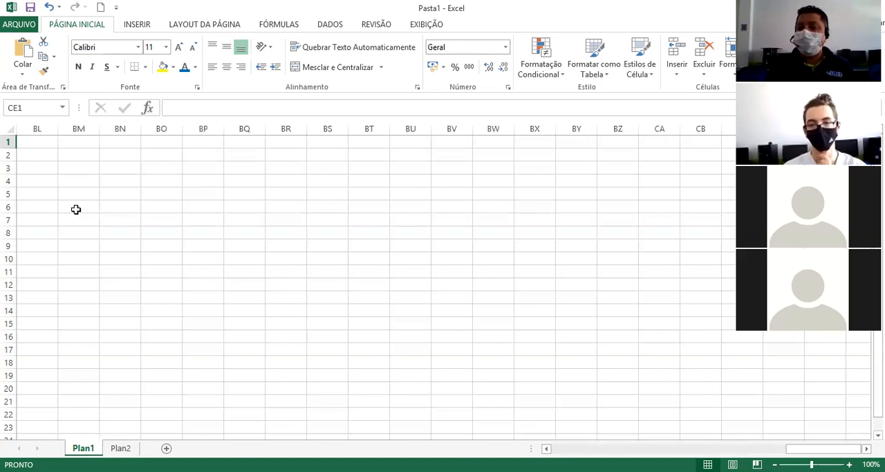
key("Right")
key("Right")
key("Right")
key("Right")
key("Right")
key("Right")
key("Right")
key("Right")
key("Right")
key("Right")
key("Right")
key("Right")
key("Right")
key("Right")
key("Right")
key("Right")
key("Right")
key("Right")
key("Right")
key("Right")
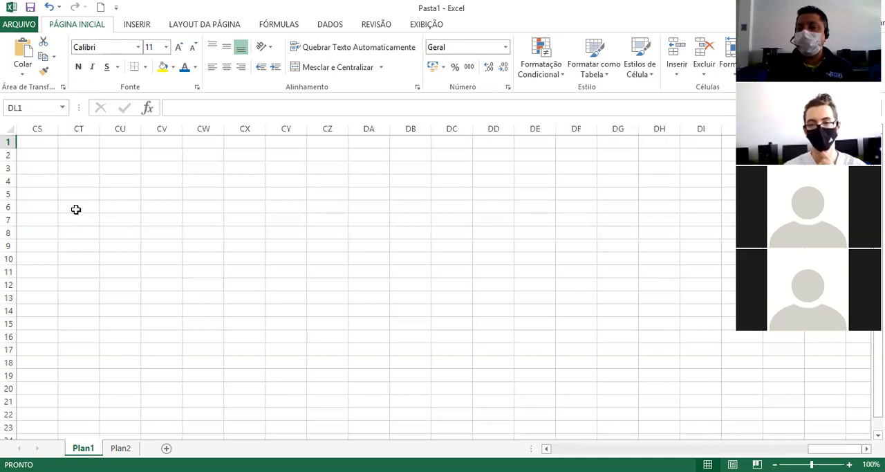
key("Right")
key("Right")
key("Right")
key("Right")
key("Right")
key("Right")
key("Right")
key("Right")
key("Right")
key("Right")
key("Right")
key("Right")
key("Right")
key("Right")
key("Right")
key("Right")
key("Right")
key("Right")
key("Right")
key("Right")
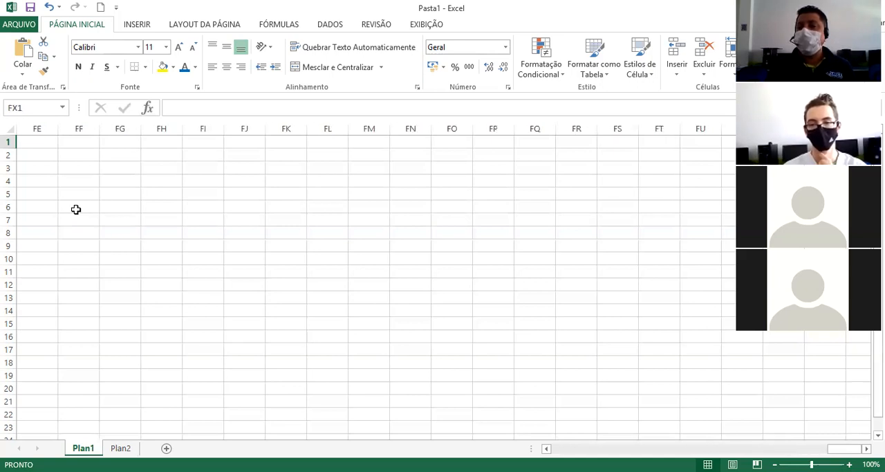
key("Right")
key("Right")
key("Right")
key("Right")
key("Right")
key("Right")
key("Right")
key("Right")
key("Right")
key("Right")
key("Right")
key("Right")
key("Right")
key("Right")
key("Right")
key("Right")
key("Right")
key("Right")
key("Right")
key("Right")
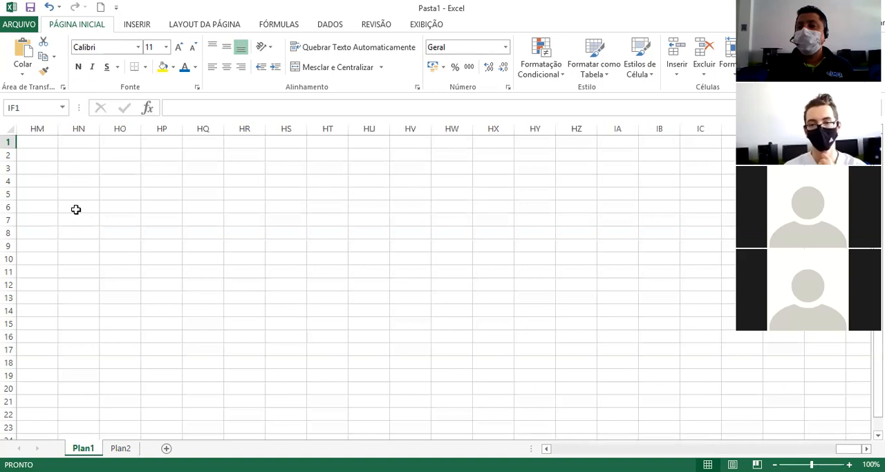
key("Right")
key("Right")
key("Right")
key("Right")
key("Right")
key("Right")
key("Right")
key("Right")
key("Right")
key("Right")
key("Right")
key("Right")
key("Right")
key("Right")
key("Right")
key("Right")
key("Right")
key("Right")
key("Right")
key("Right")
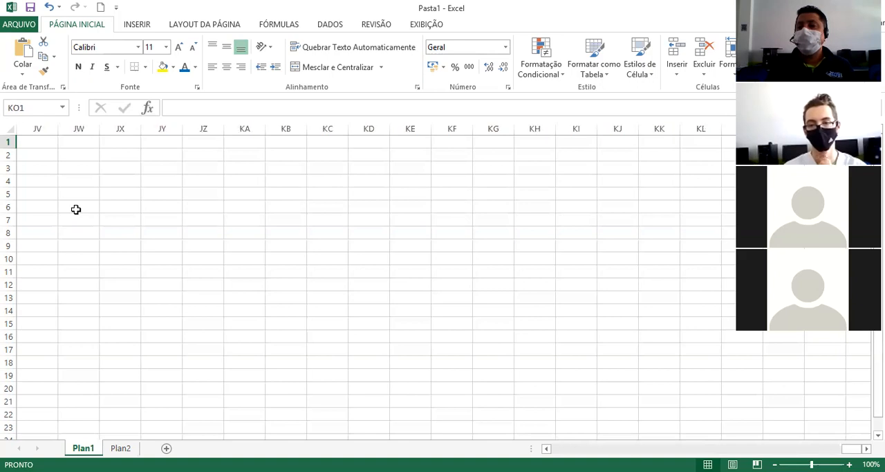
key("Right")
key("Right")
key("Right")
key("Right")
key("Right")
key("Right")
key("Right")
key("Right")
key("Right")
key("Right")
key("Right")
key("Right")
key("Right")
key("Right")
key("Right")
key("Right")
key("Right")
key("Right")
key("Right")
key("Right")
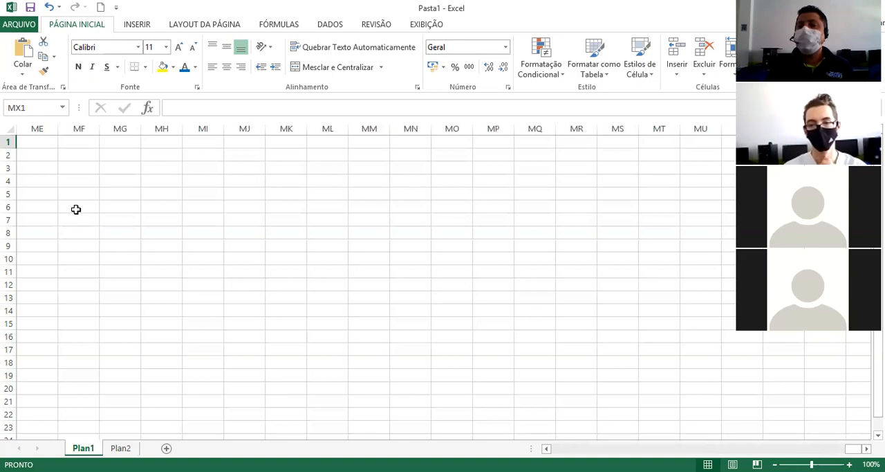
key("Right")
key("Right")
key("Right")
key("Right")
key("Right")
key("Right")
key("Right")
key("Right")
key("Right")
key("Right")
key("Right")
key("Right")
key("Right")
key("Right")
key("Right")
key("Right")
key("Right")
key("Right")
key("Right")
key("Right")
key("Right")
key("Right")
key("Right")
key("Right")
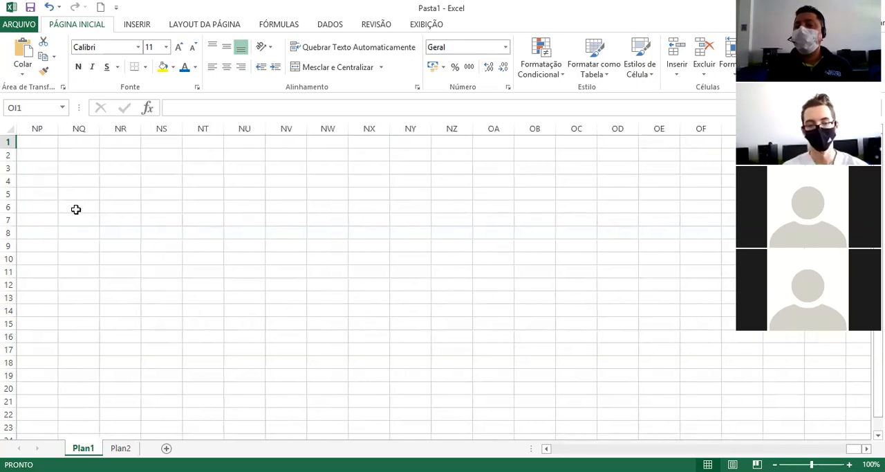
key("Right")
key("Right")
key("Right")
key("Right")
key("Right")
key("Right")
key("Right")
key("Right")
key("Right")
key("Right")
key("Right")
key("Right")
key("Right")
key("Right")
key("Right")
key("Right")
key("Right")
key("Right")
key("Right")
key("Right")
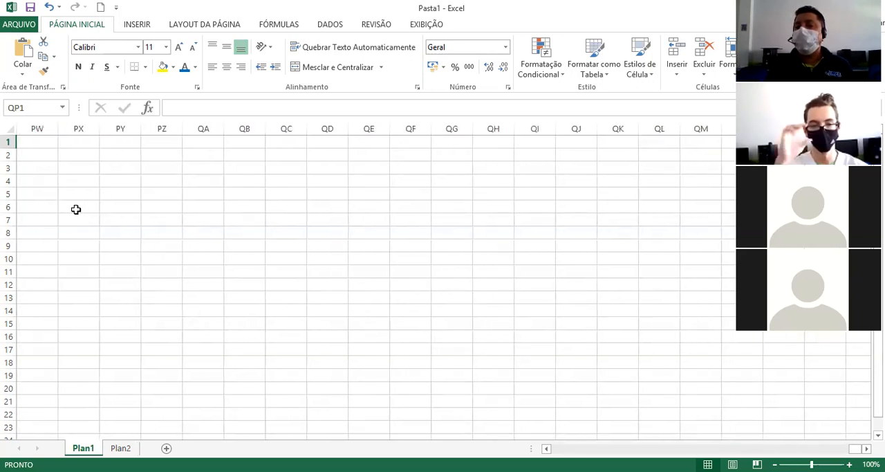
key("Right")
key("Right")
key("Right")
key("Right")
key("Right")
key("Right")
key("Right")
key("Right")
key("Right")
key("Right")
key("Right")
key("Right")
key("Right")
key("Right")
key("Right")
key("Right")
key("Right")
key("Right")
key("Right")
key("Right")
key("Right")
key("Right")
key("Right")
key("Right")
key("Right")
key("Right")
key("Right")
key("Right")
key("Right")
key("Right")
key("Right")
key("Right")
key("Right")
key("Right")
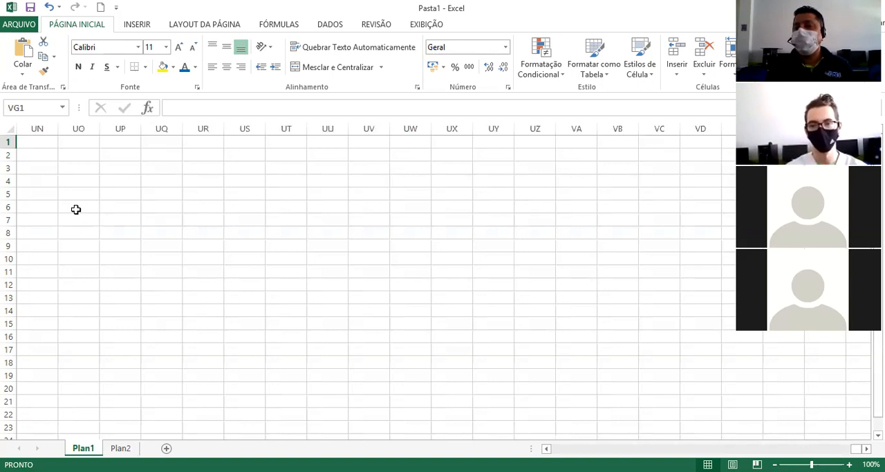
key("Right")
key("Right")
key("Right")
key("Right")
key("Right")
key("Right")
key("Right")
key("Right")
key("Right")
key("Right")
key("Right")
key("Right")
key("Right")
key("Right")
key("Right")
key("Right")
key("Right")
key("Right")
key("Right")
key("Right")
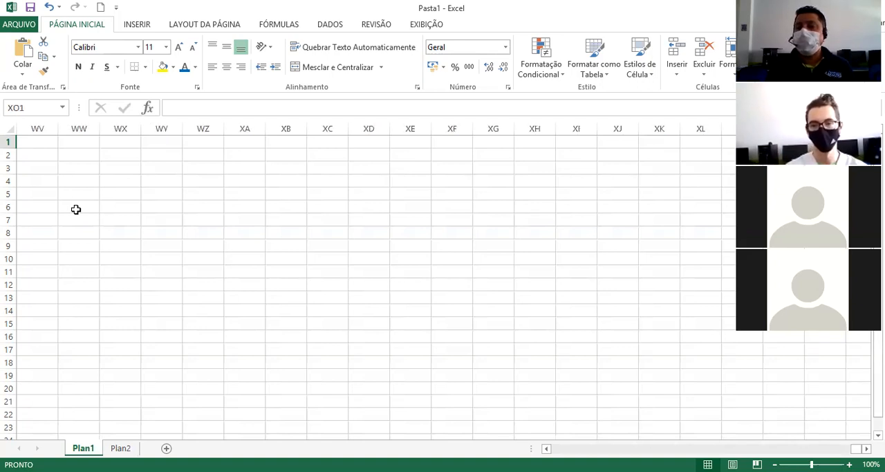
key("Right")
key("Right")
key("Right")
key("Right")
key("Right")
key("Right")
key("Right")
key("Right")
key("Right")
key("Right")
key("Right")
key("Right")
key("Right")
key("Right")
key("Right")
key("Right")
key("Right")
key("Right")
key("Right")
key("Right")
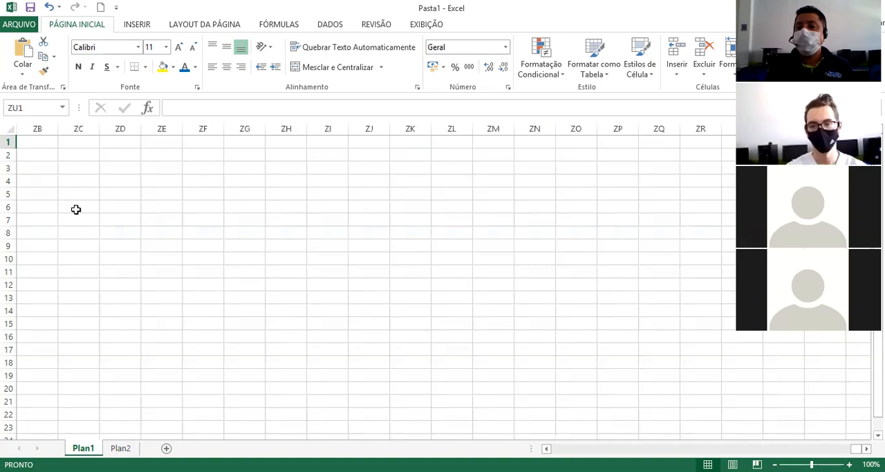
key("Right")
key("Right")
key("Right")
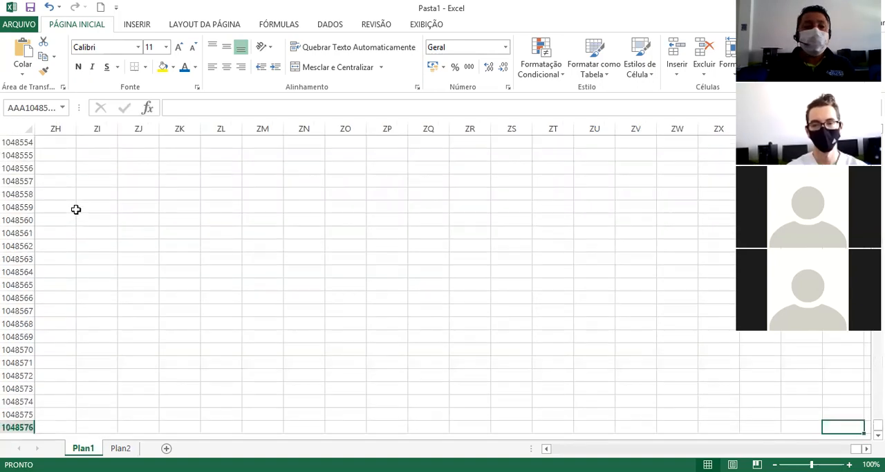
Return from the last row of column AAA to A1, and visit the last row of column A and come back.
key("Up")
key("Home")
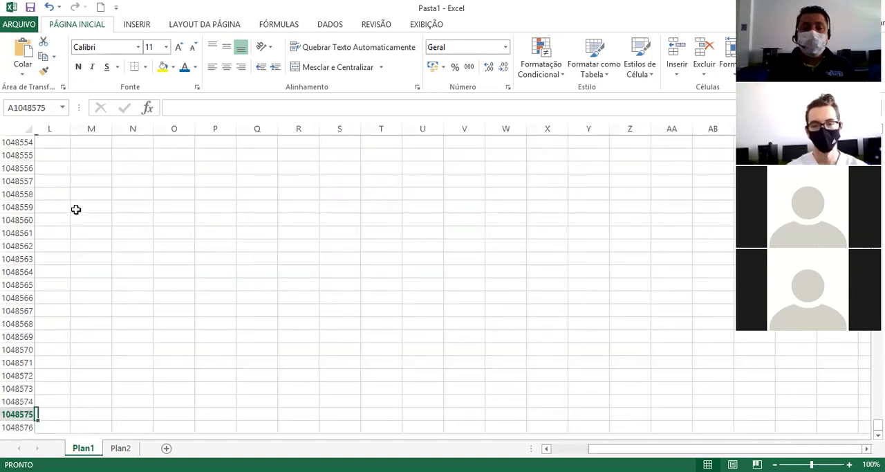
key("Up")
key("ctrl+Up")
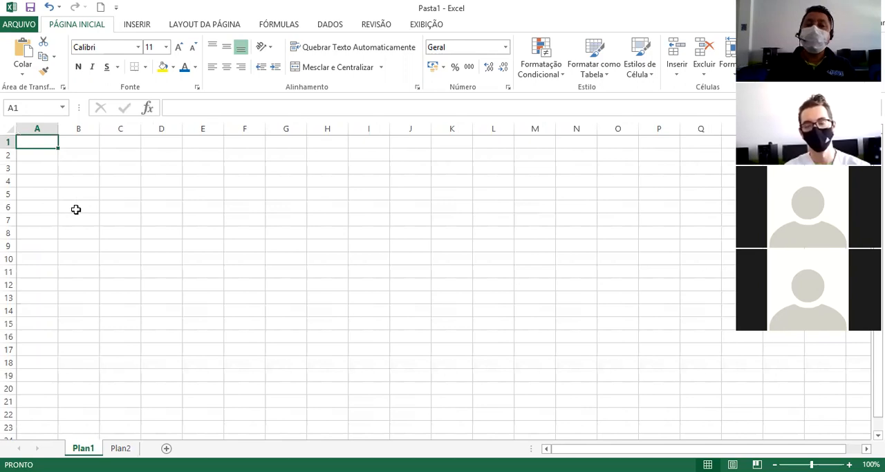
key("ctrl+Down")
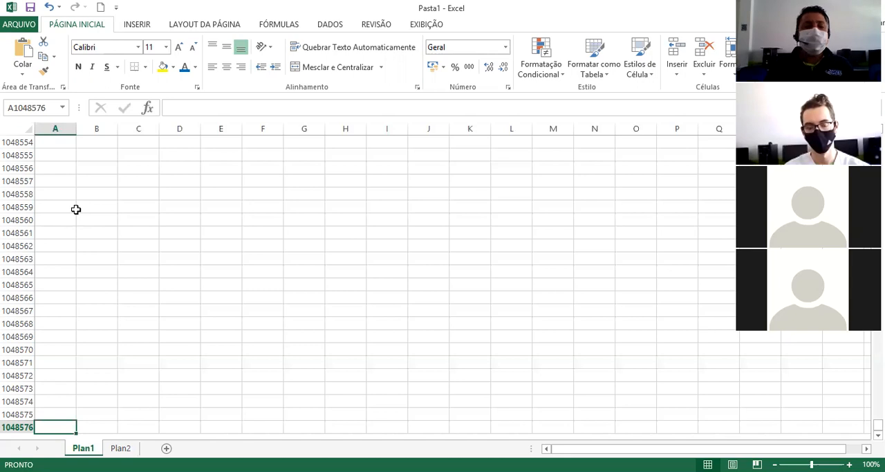
key("ctrl+Up")
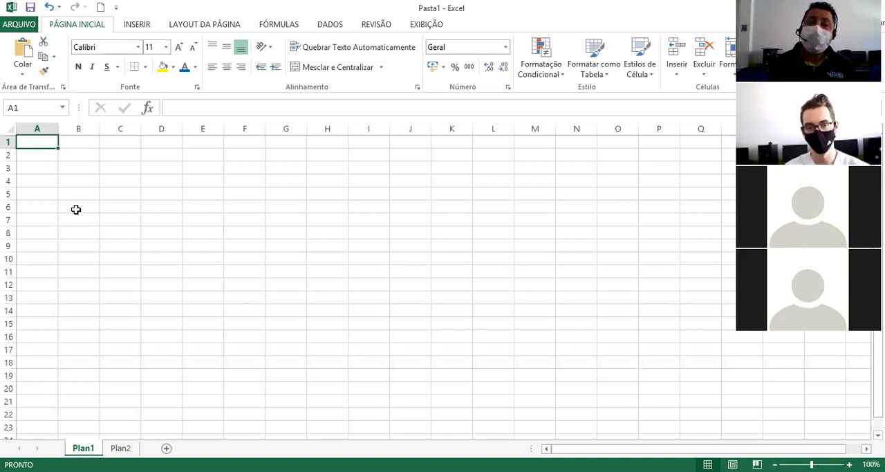
Go directly to cell ZZ1 and to cell AKG22 by entering their addresses.
left_click(31, 105)
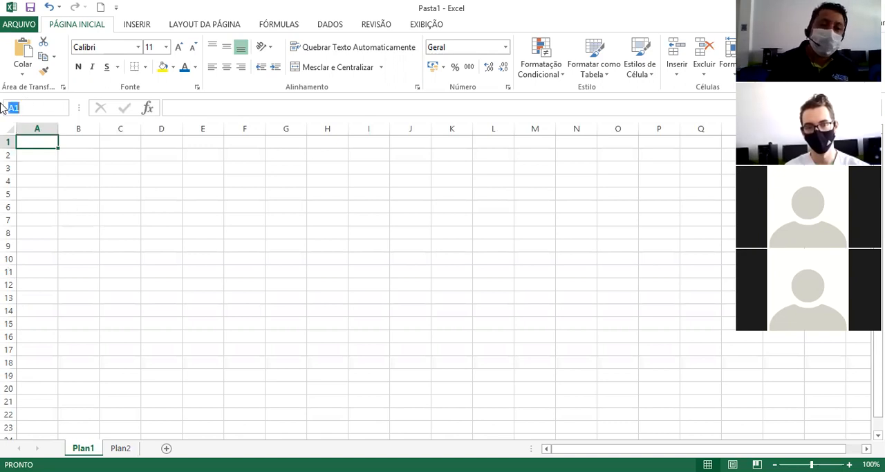
type("zz")
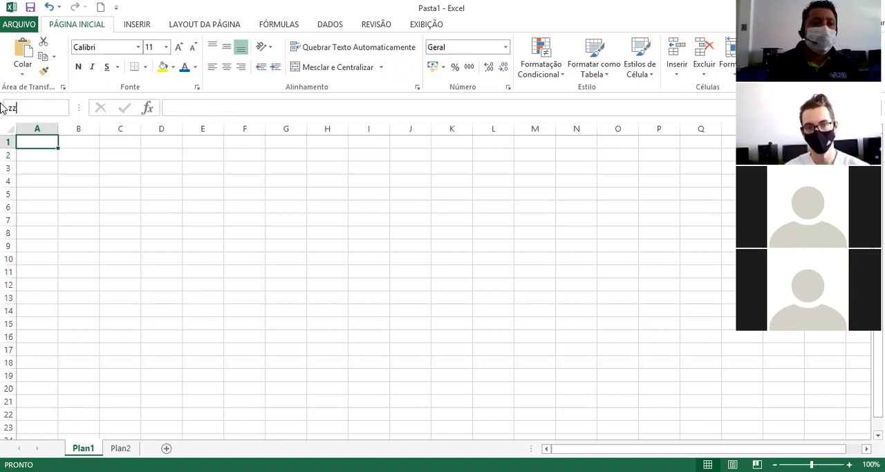
type("1")
key("Return")
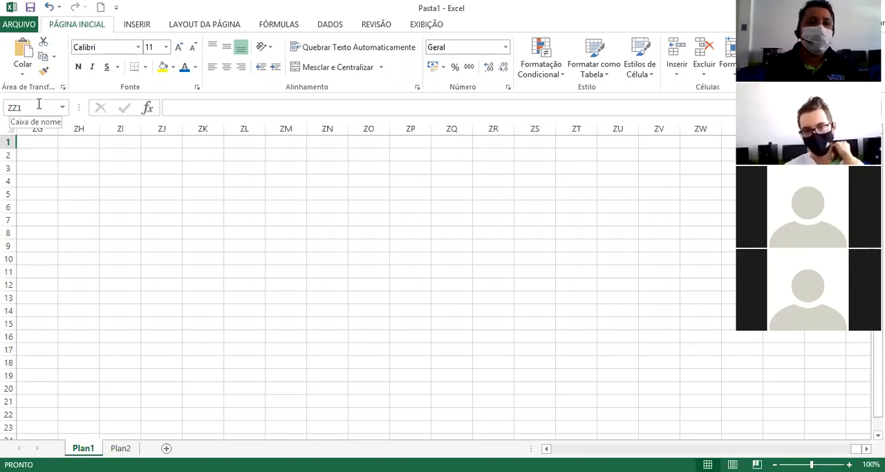
left_click(4, 108)
type("a")
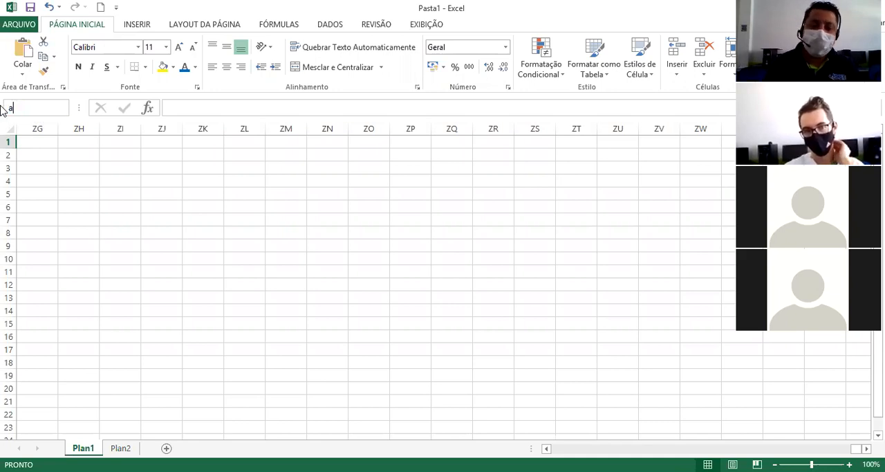
type("kg22")
key("Return")
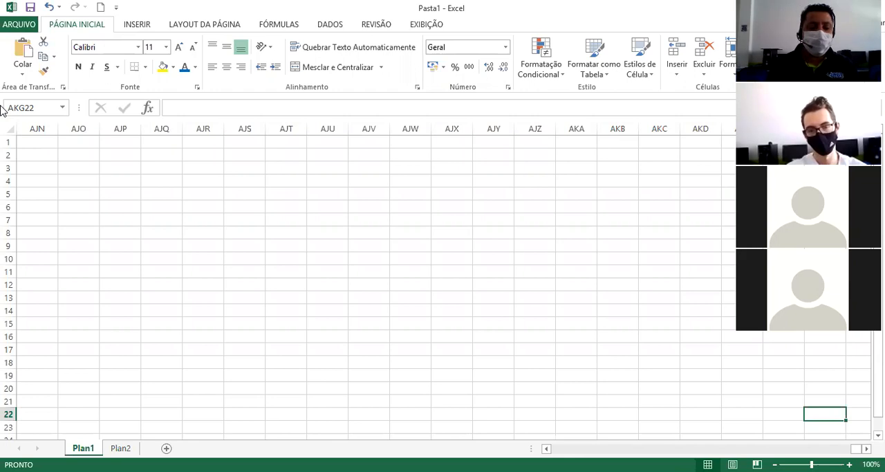
type("a'")
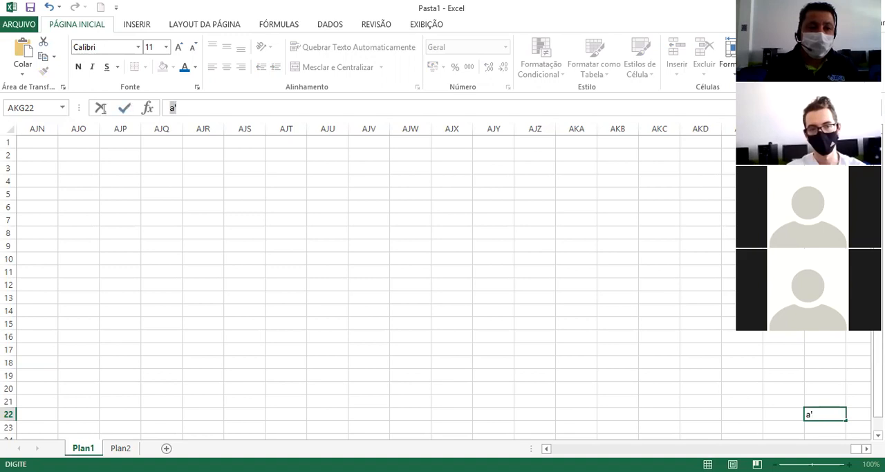
key("BackSpace")
key("BackSpace")
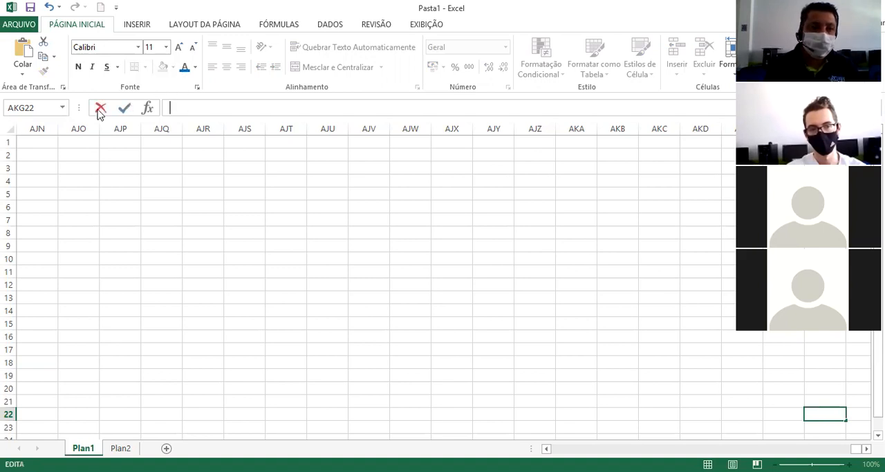
type("a")
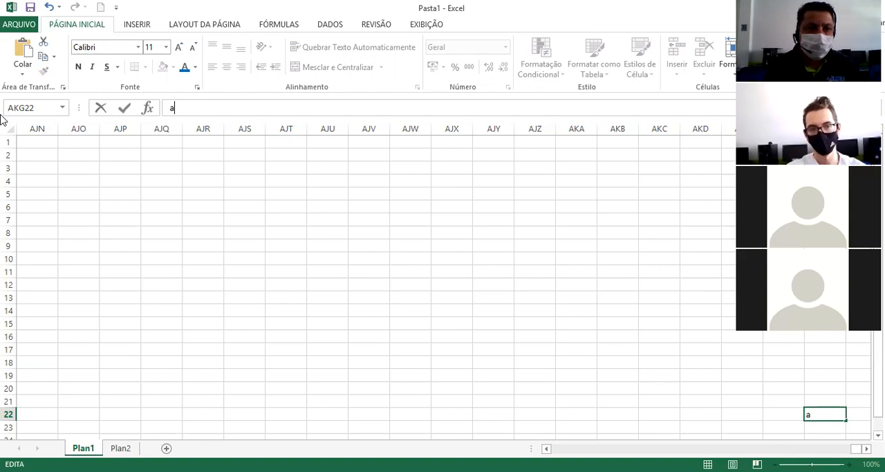
key("BackSpace")
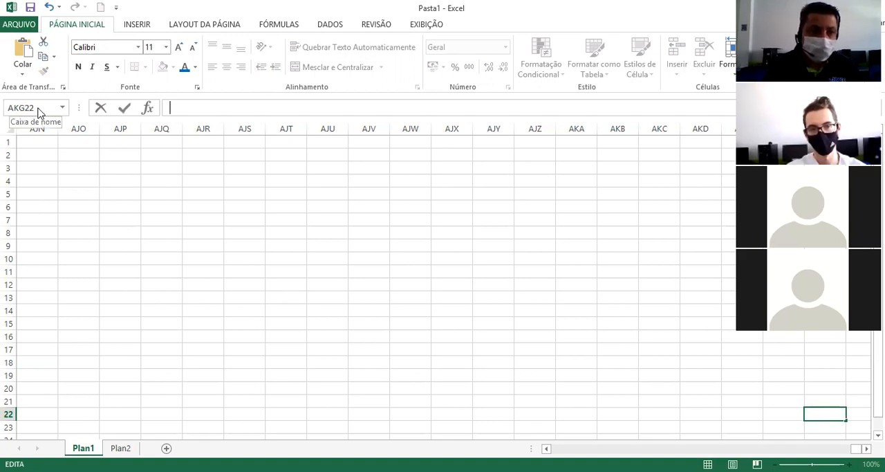
left_click(533, 331)
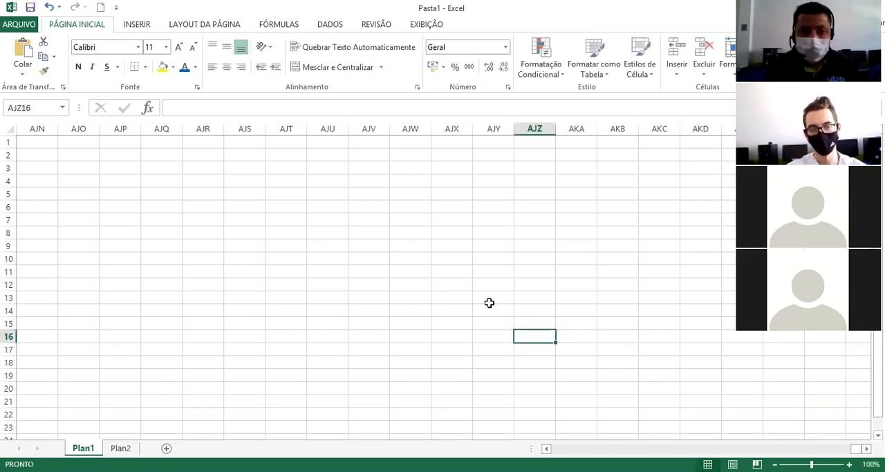
Go directly to cell A1 by its address and enter three people's first names across A1, B1 and C1.
left_click(37, 110)
type("A1")
key("Return")
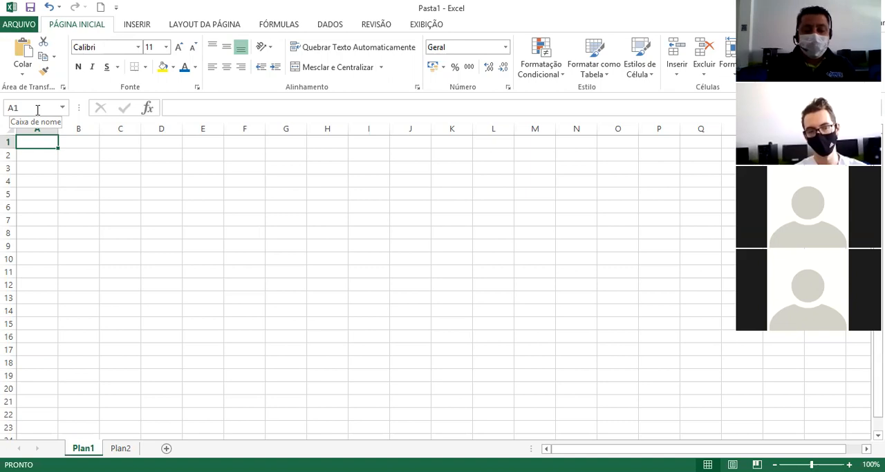
type("Mathe")
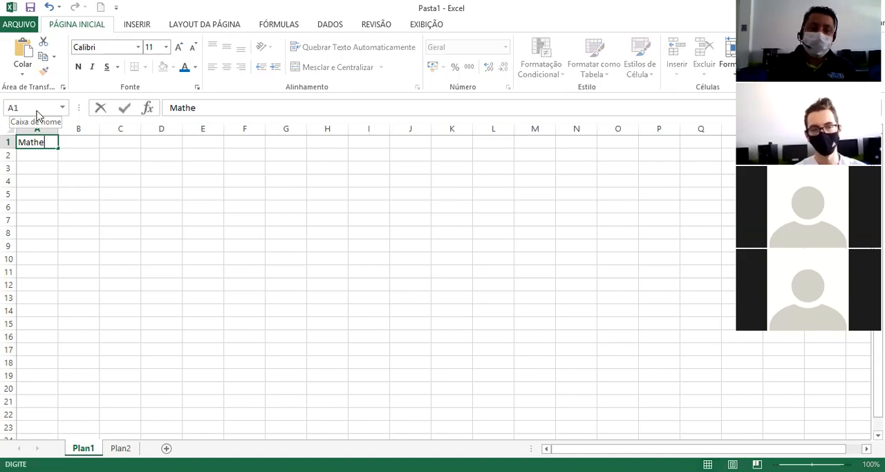
type("us")
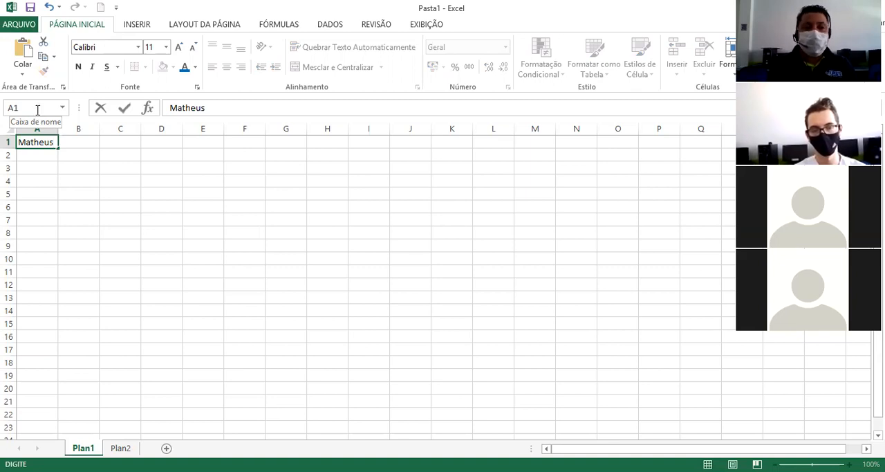
key("Tab")
type("Eduardo")
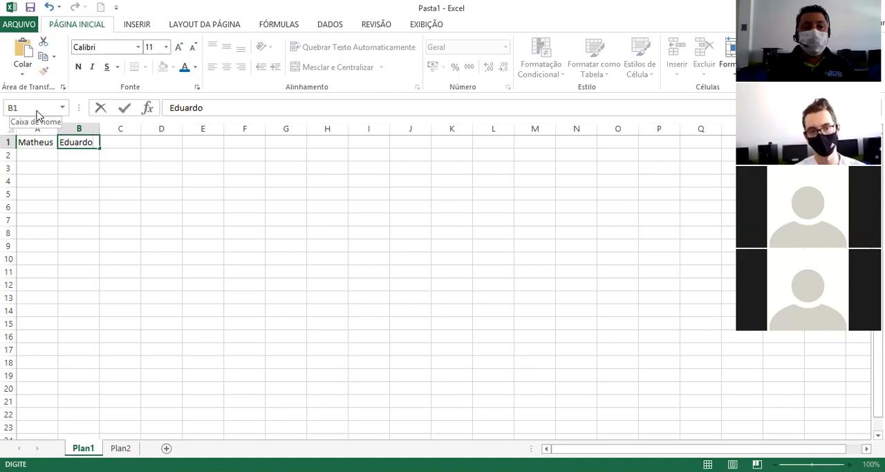
key("Tab")
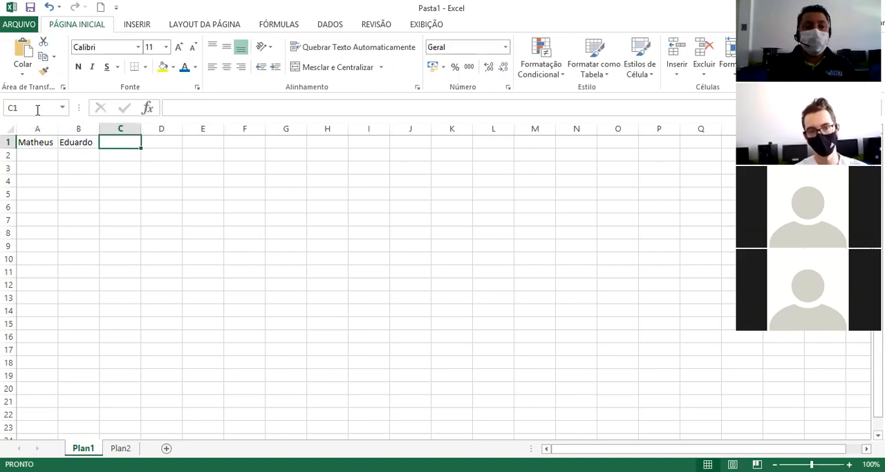
type("Josemilson")
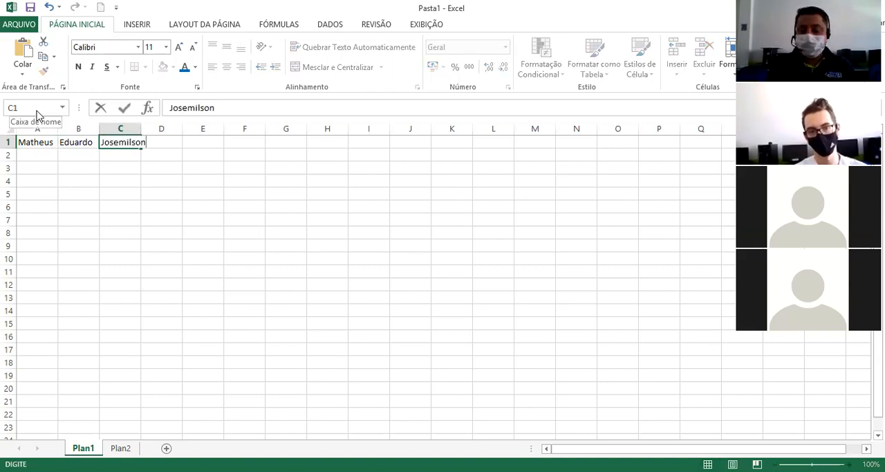
key("Tab")
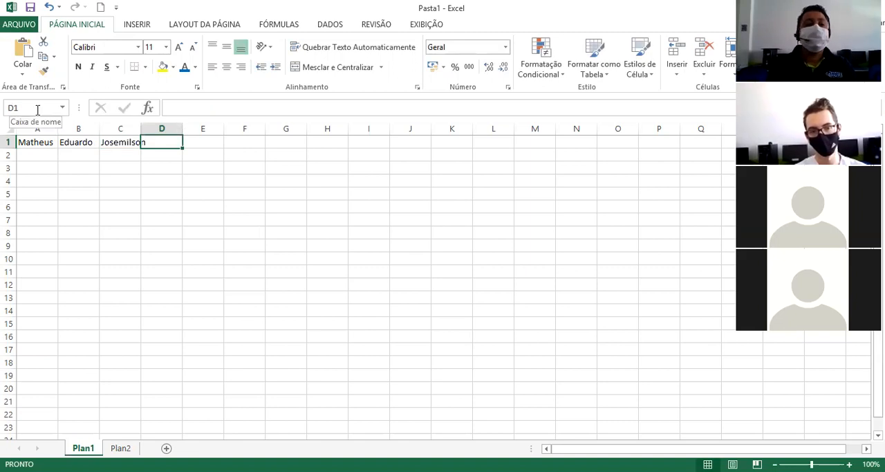
Autofit the width of column C to its content and enter a fourth person's first name in D1.
double_click(140, 130)
type("Victor C")
key("BackSpace")
key("BackSpace")
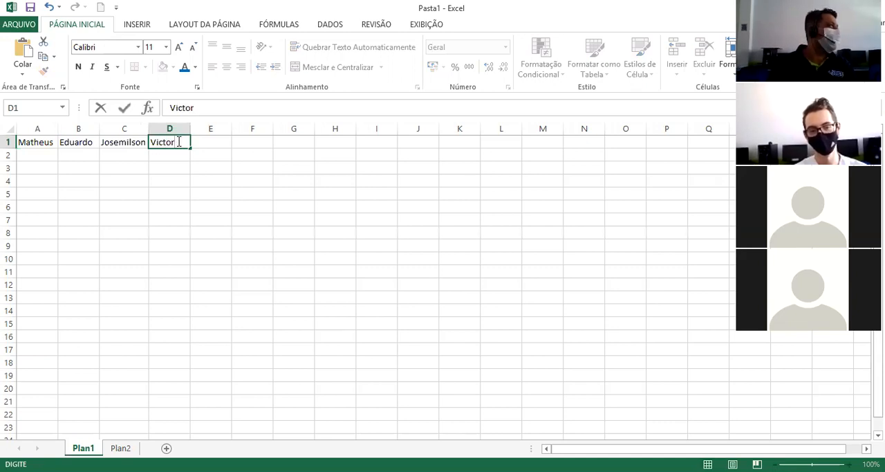
left_click(247, 153)
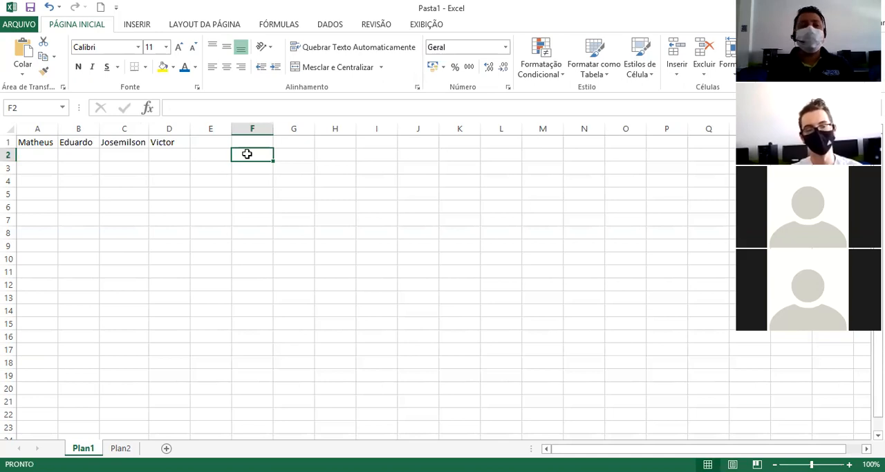
Enter the numbers 15, 16, 19 and 20 under the names in cells A2 to D2.
left_click(48, 155)
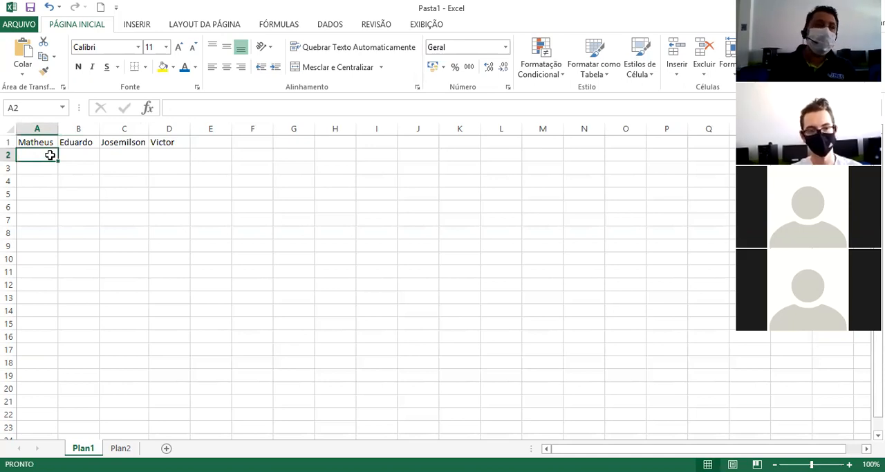
type("15")
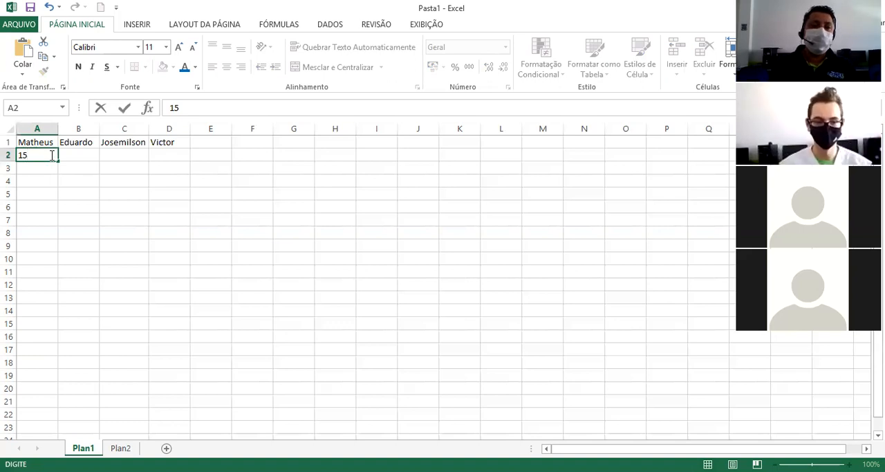
key("Tab")
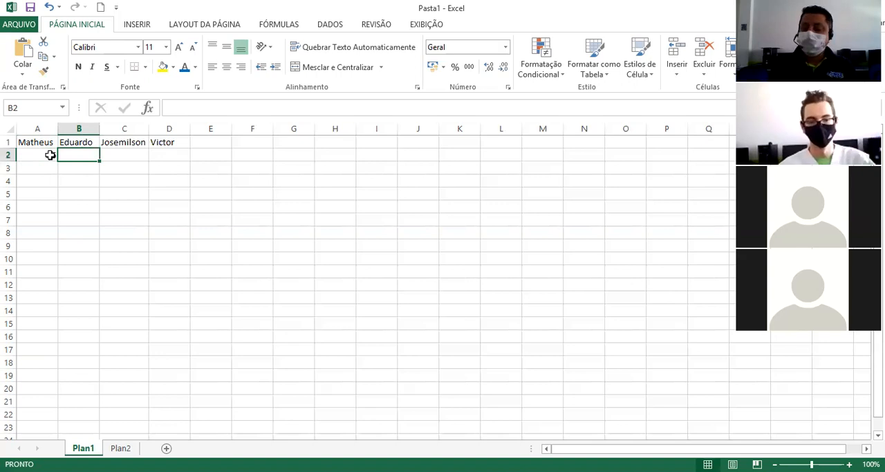
type("16")
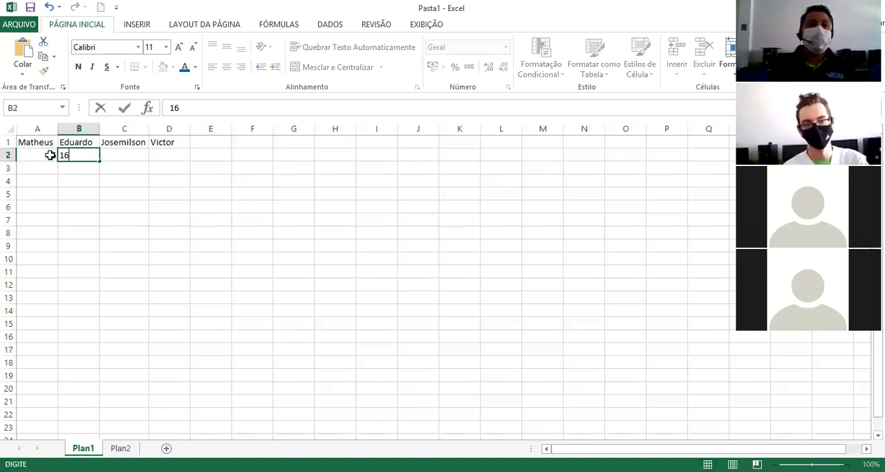
key("Tab")
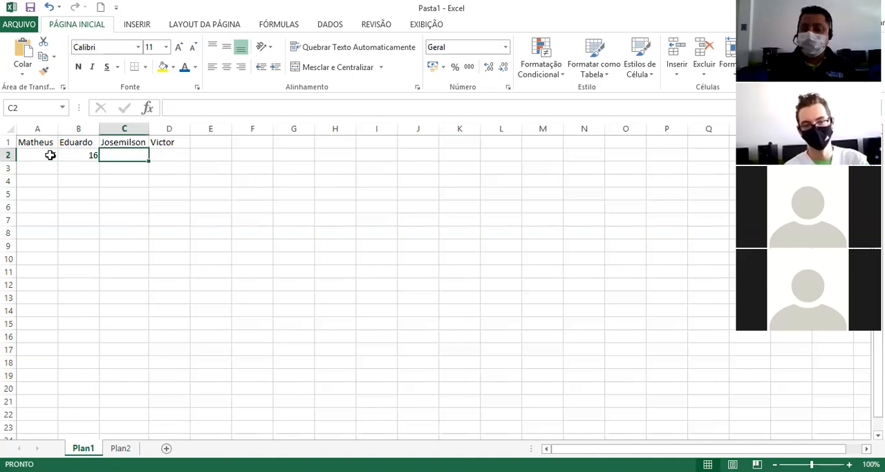
type("19")
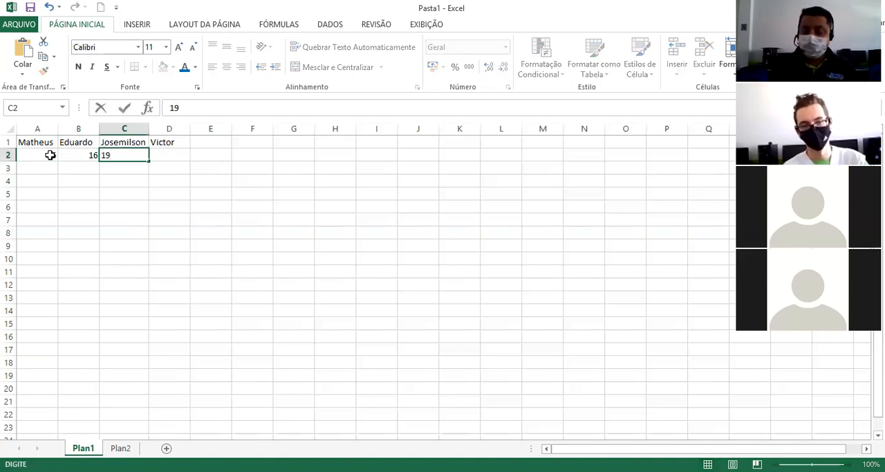
key("Tab")
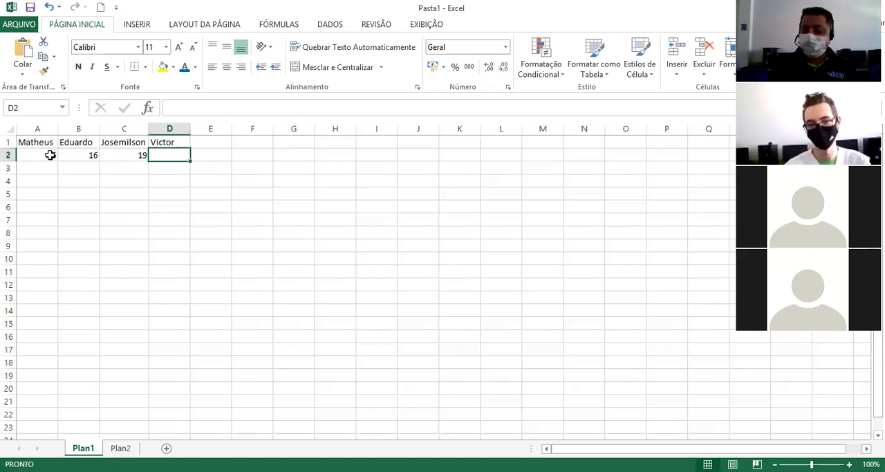
type("20")
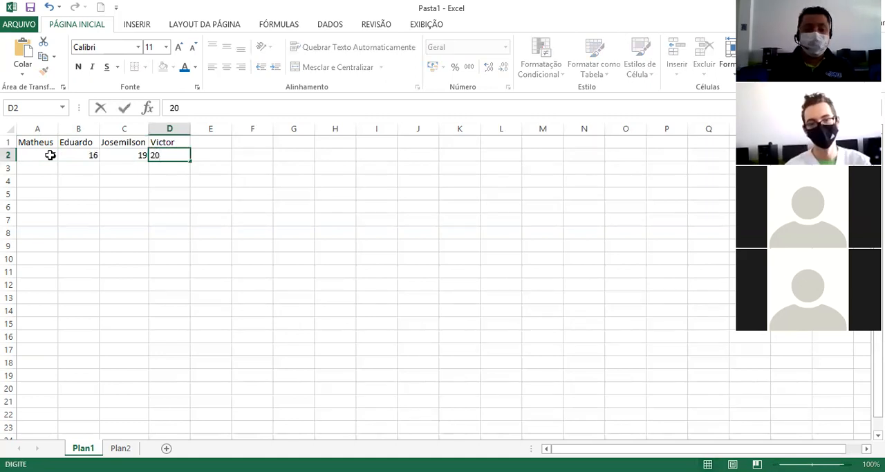
key("Return")
Replace the number in cell C2 with 44.
key("Left")
key("Left")
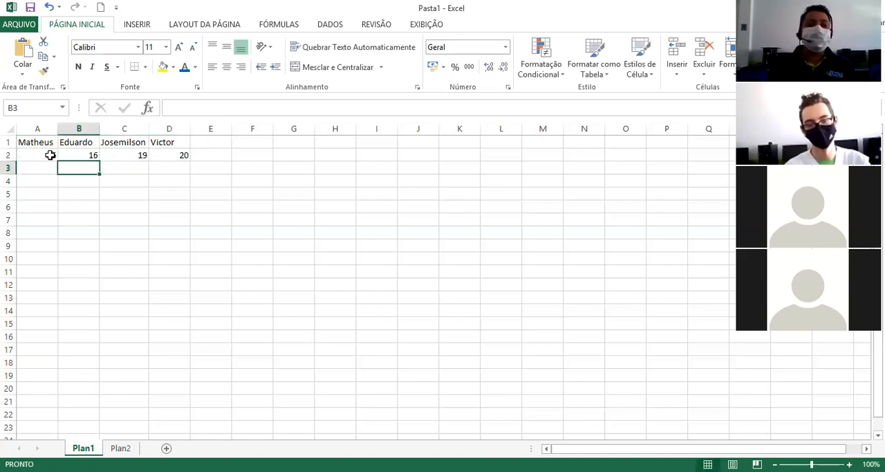
key("Up")
key("Right")
key("Right")
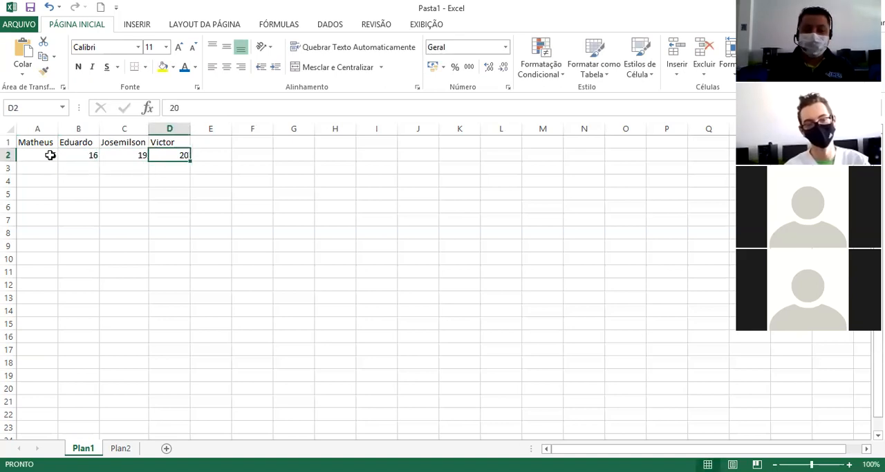
key("Left")
type("44")
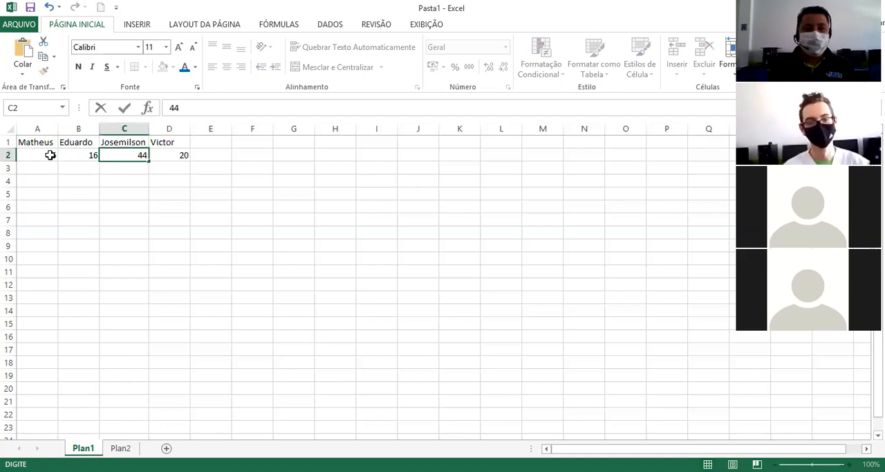
key("Right")
key("Right")
key("Down")
key("Down")
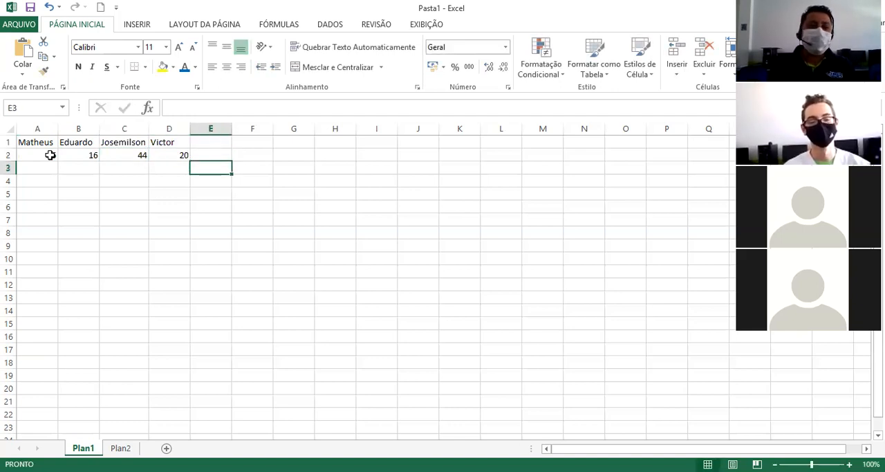
key("Up")
key("Up")
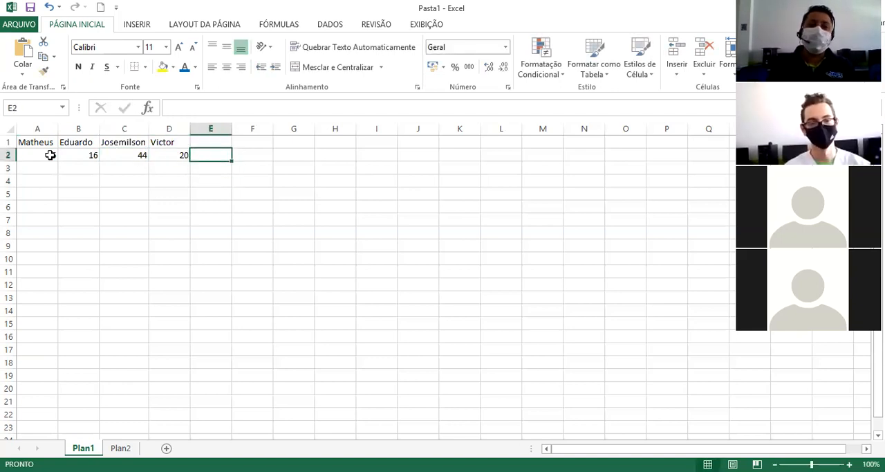
Center the numbers in cells A2 to D2 horizontally.
left_click(129, 202)
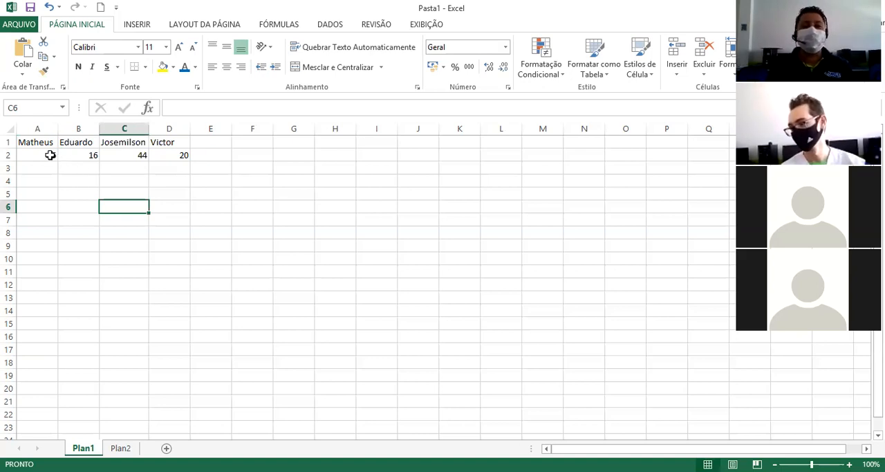
left_click_drag(50, 155, 184, 155)
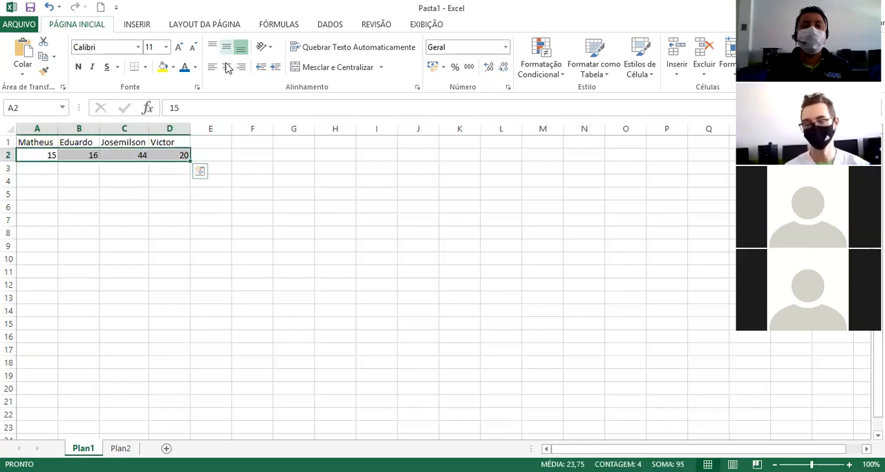
left_click(207, 233)
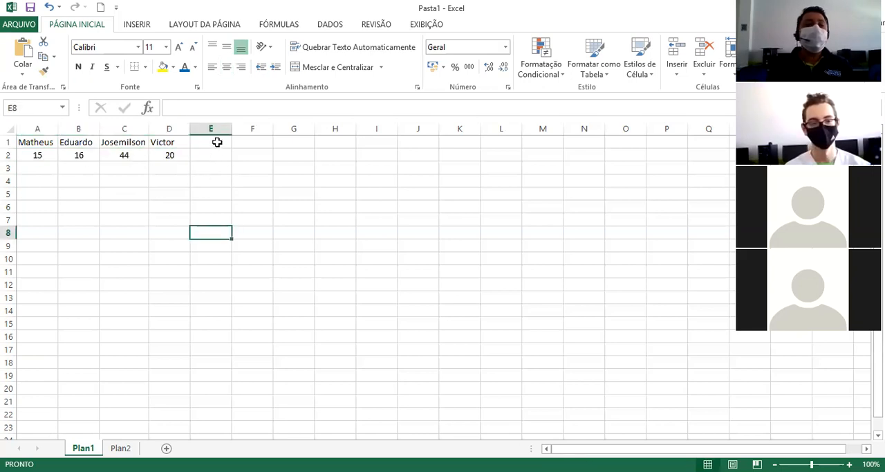
Enter the heading Total in cell E1 and center it horizontally.
left_click(217, 142)
type("T")
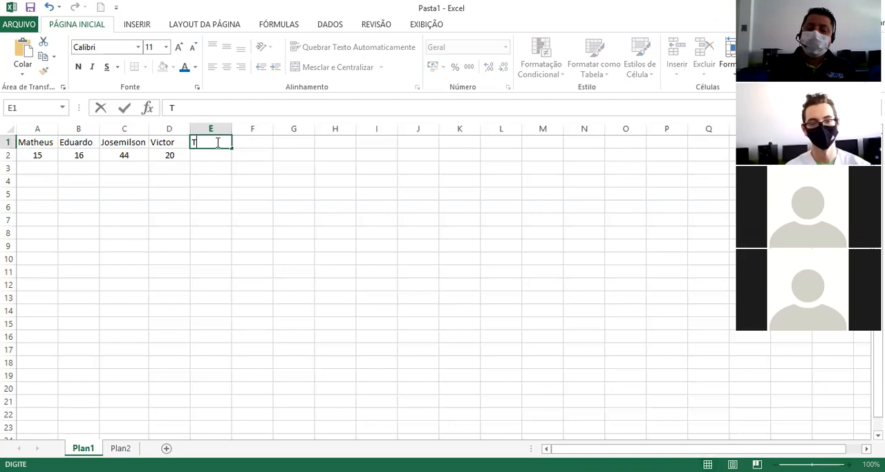
type("otal")
left_click(227, 183)
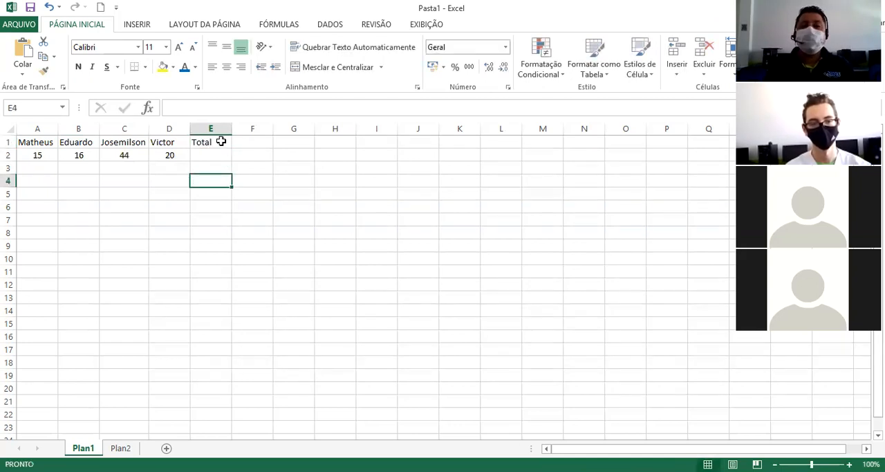
left_click(220, 141)
left_click(227, 66)
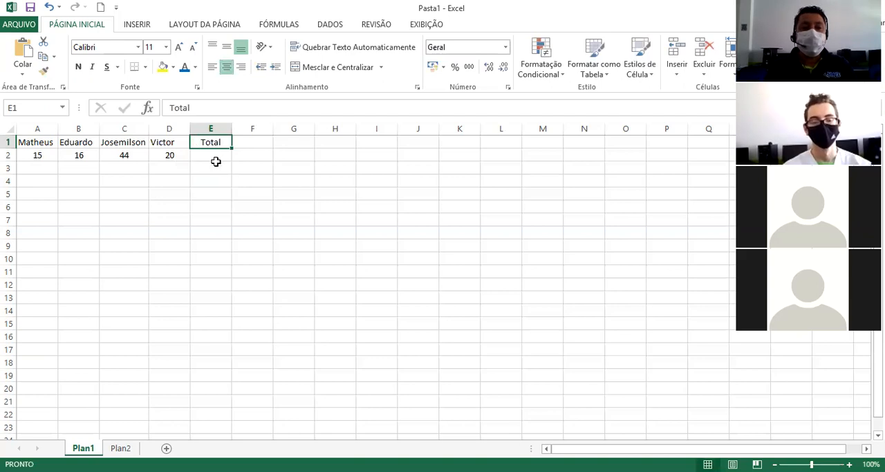
Add up the four numbers in cell E2 with the formula =15+16+44+20.
left_click(221, 157)
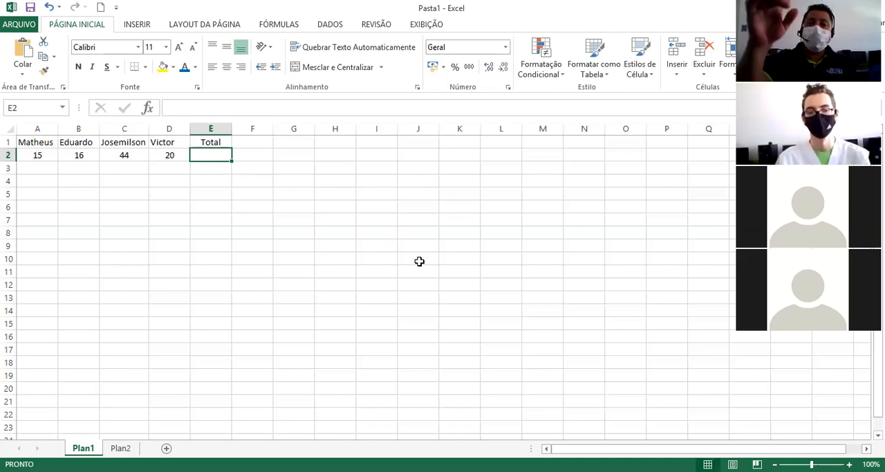
type("=")
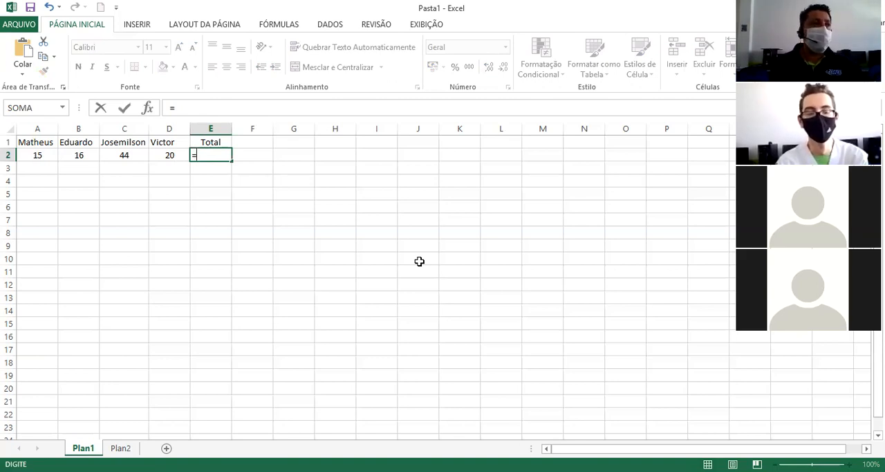
type("1")
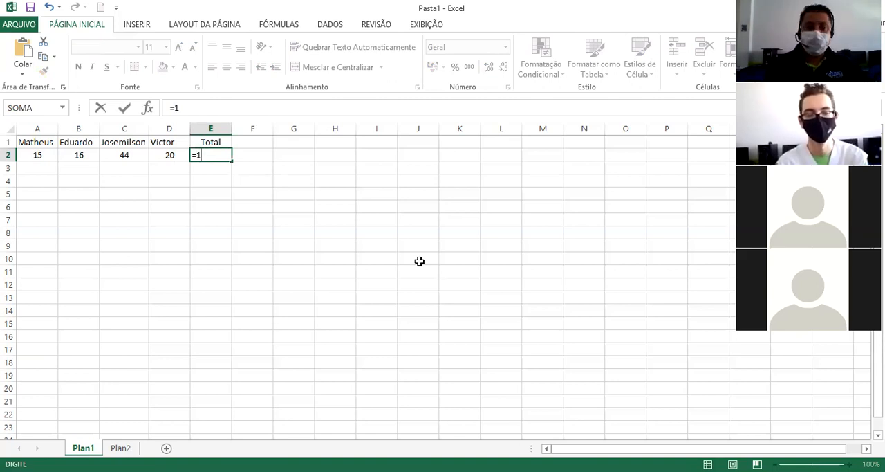
type("5+16+")
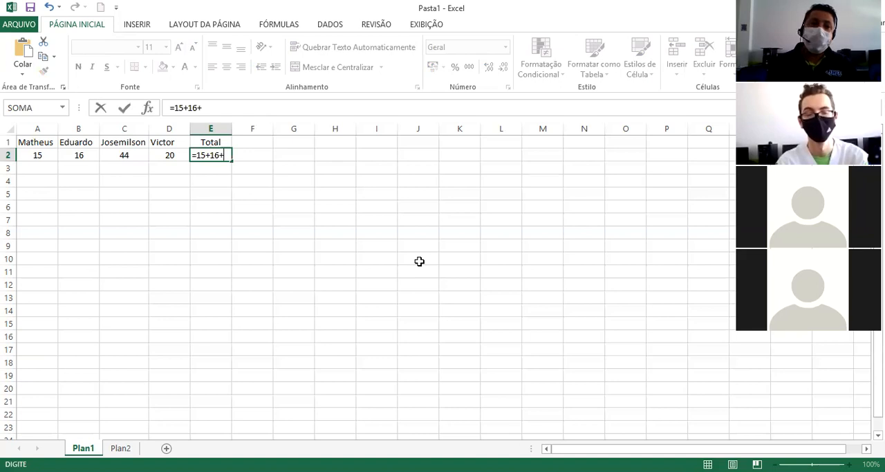
type("44+20")
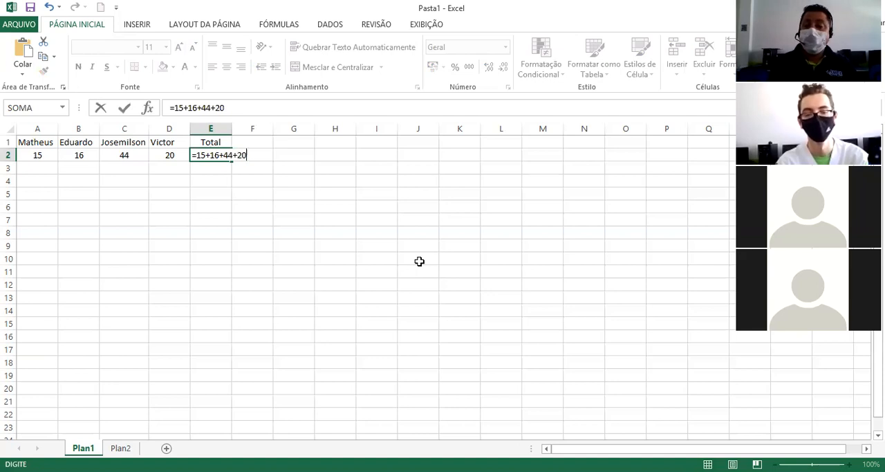
key("Return")
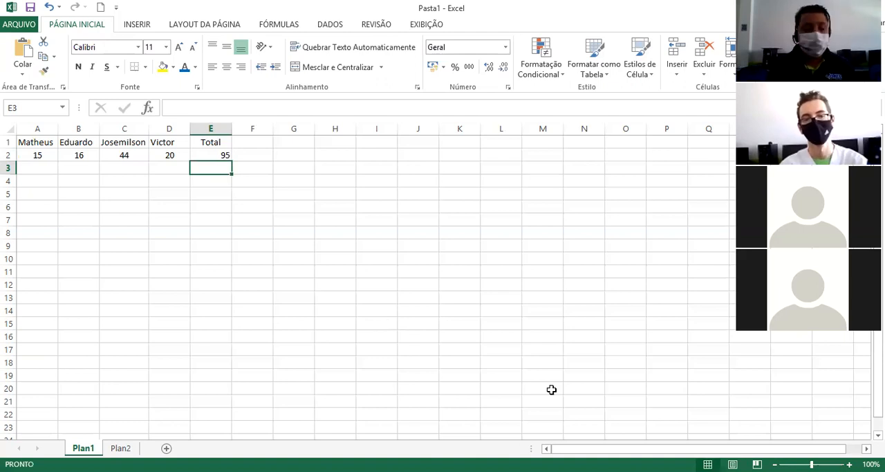
key("alt+Tab")
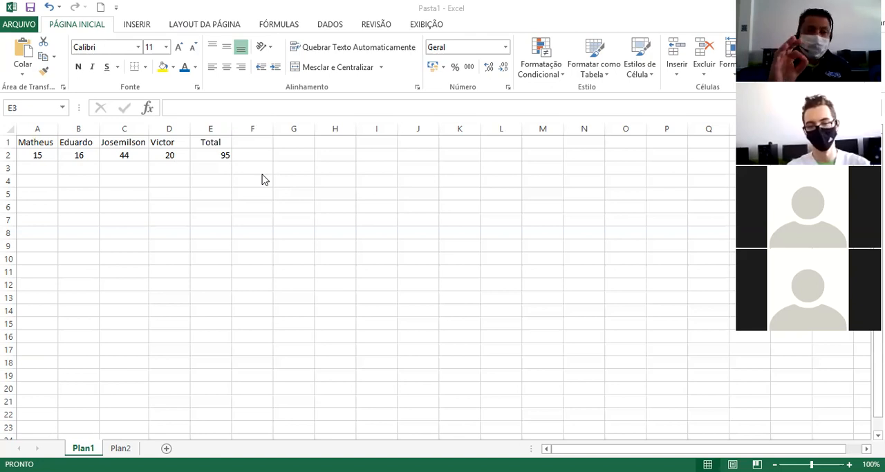
Enter the heading Total in cell G1.
left_click(300, 142)
type("T")
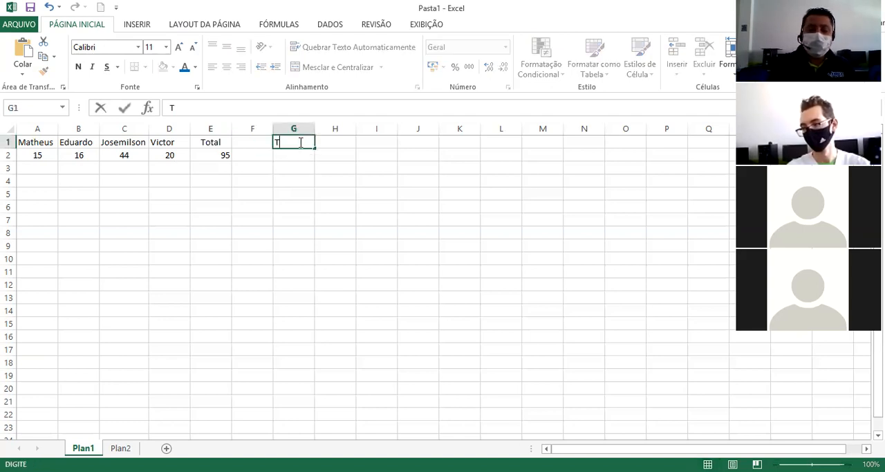
type("otal")
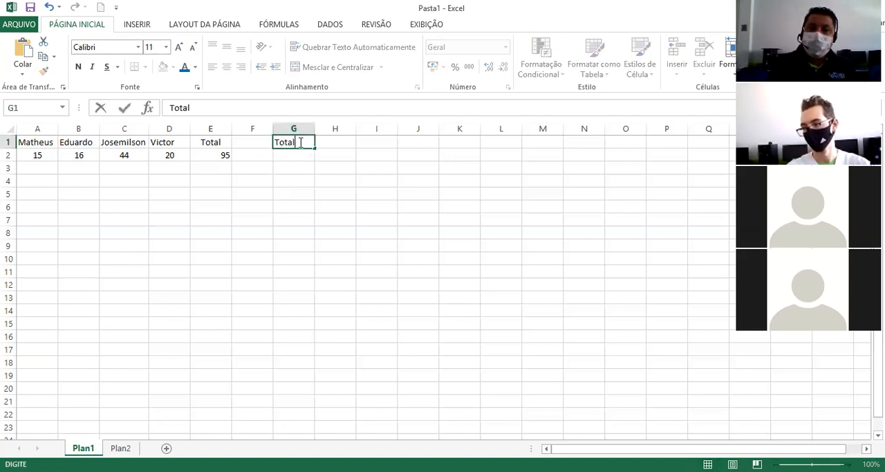
key("Return")
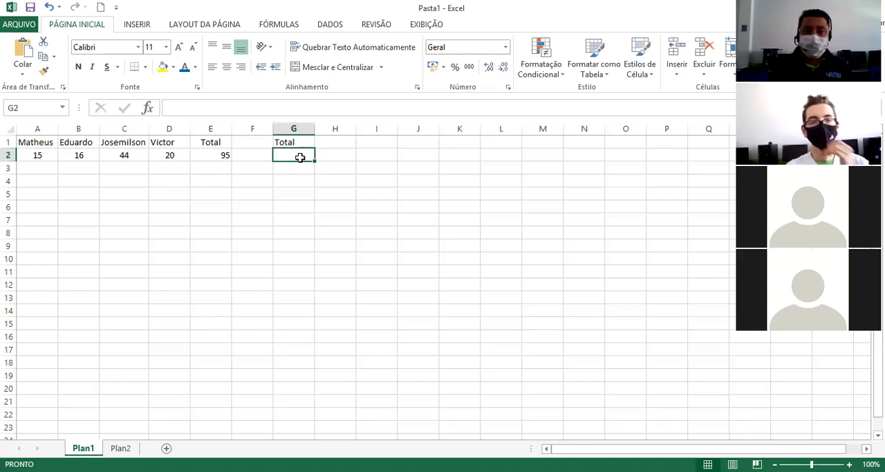
Add up the four numbers in cell G2 by cell reference with the formula =A2+B2+C2+D2.
type("=")
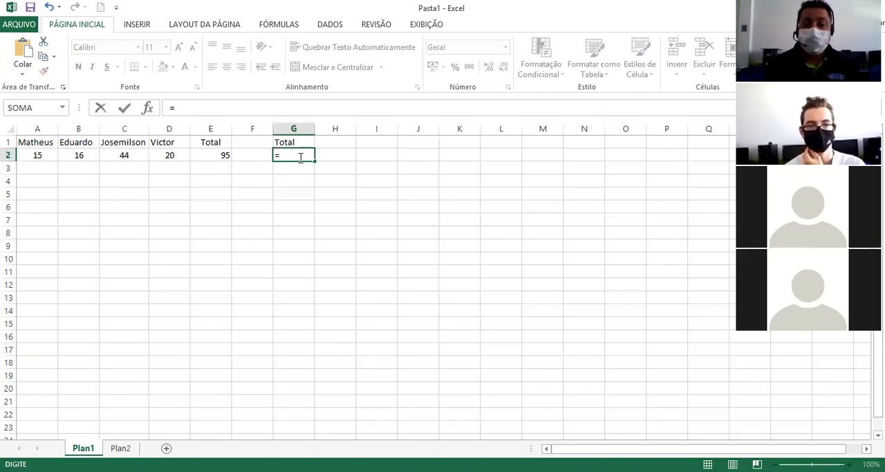
type("a2+")
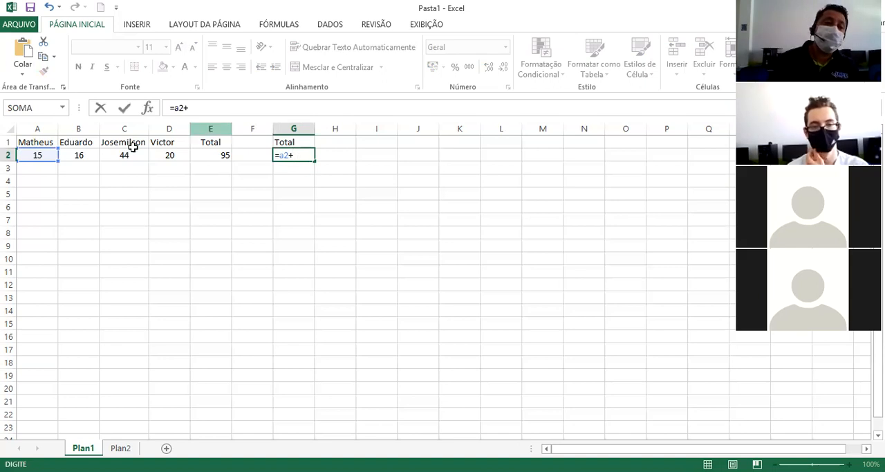
left_click(84, 154)
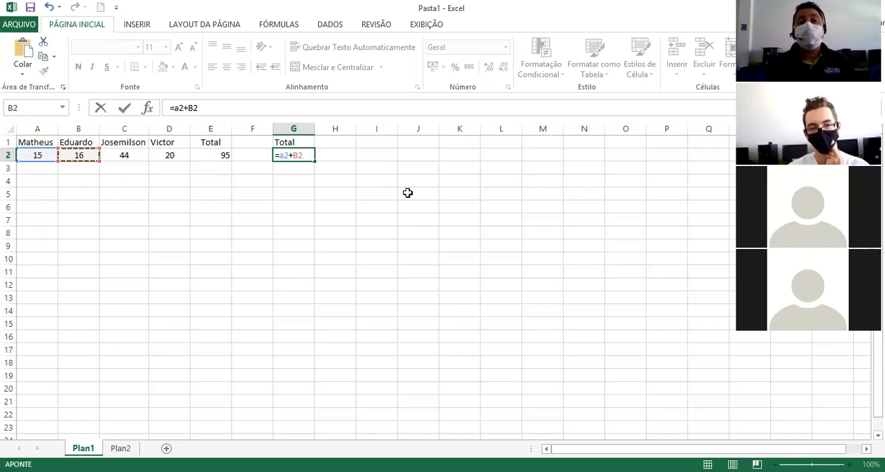
type("+")
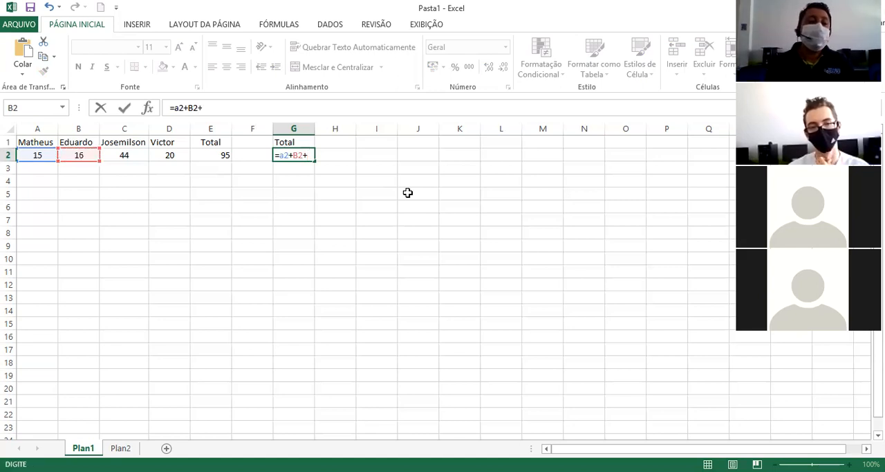
type("c2+")
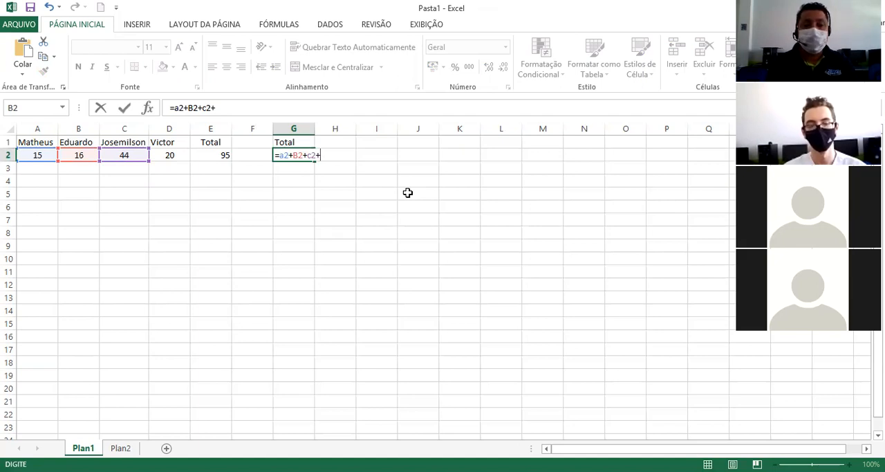
type("d2")
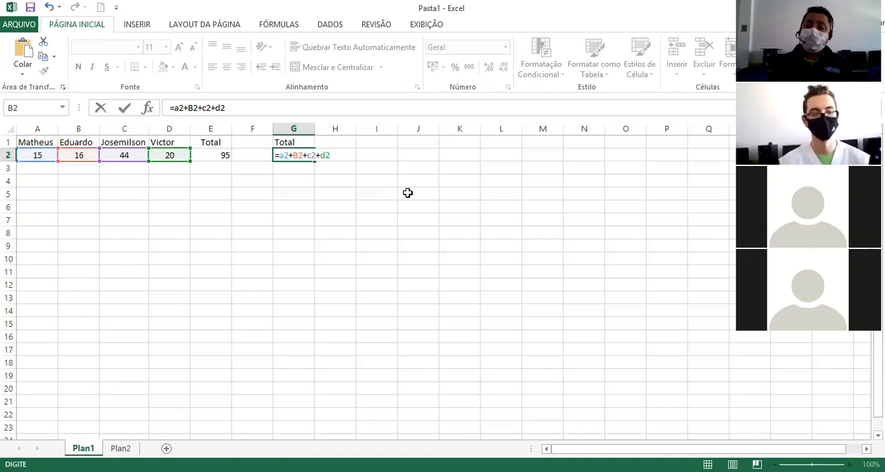
key("Return")
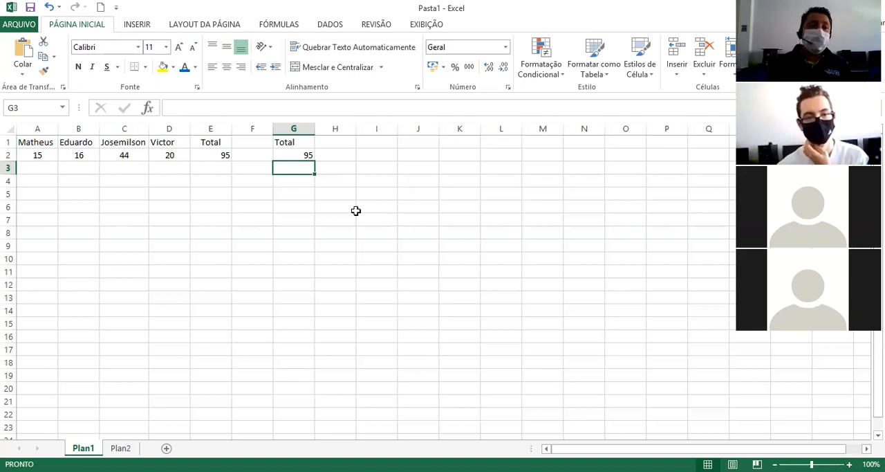
Replace the number in cell A2 with 19.
left_click(35, 156)
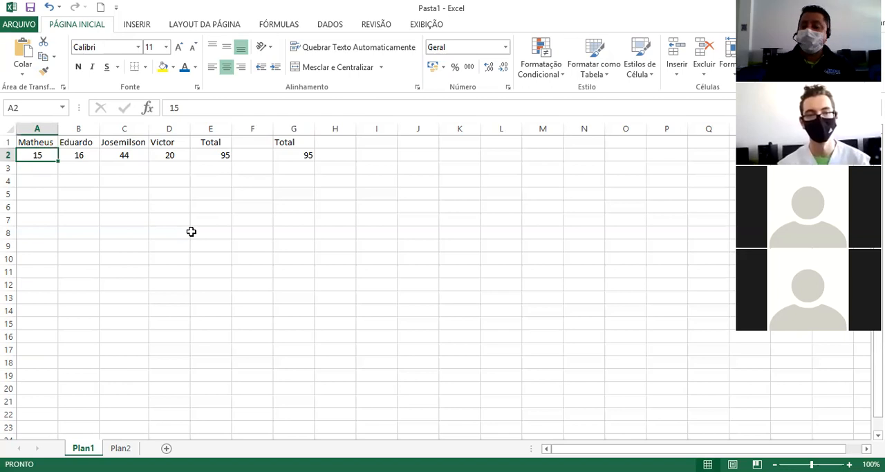
type("19")
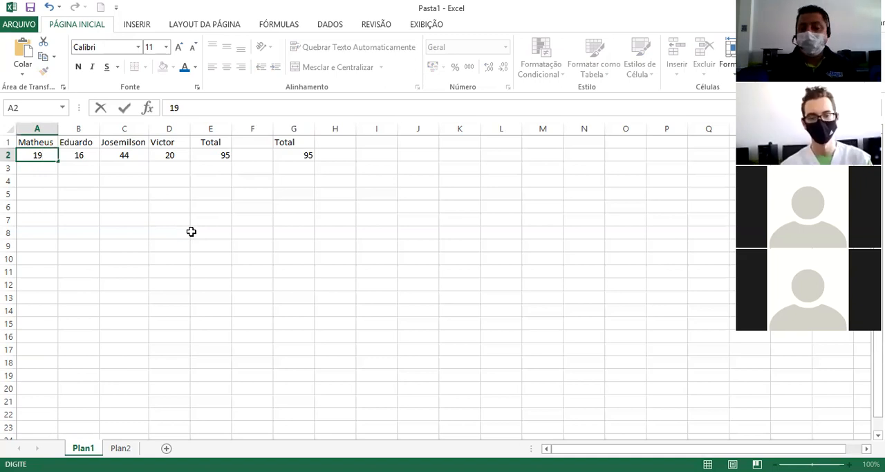
key("Return")
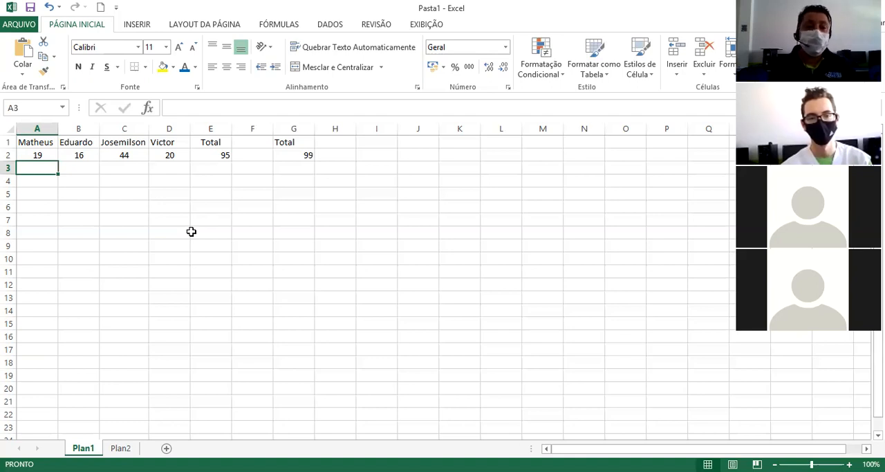
Compare the formulas behind the two totals in cells E2 and G2.
left_click(218, 154)
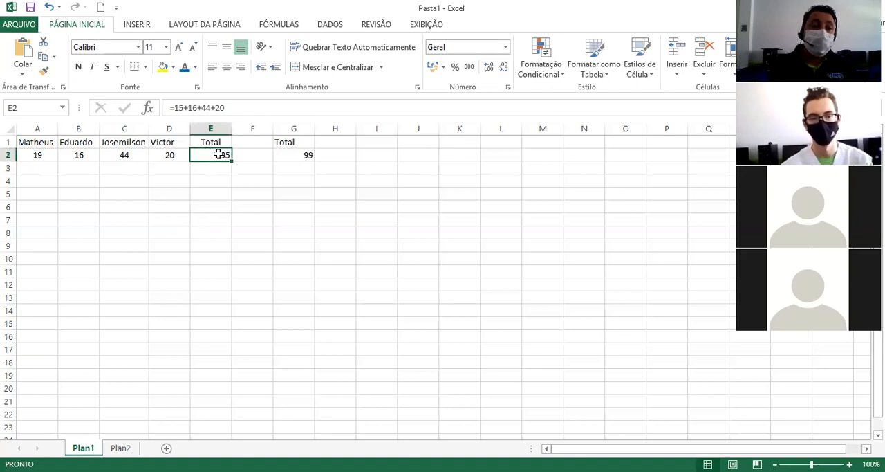
left_click(240, 104)
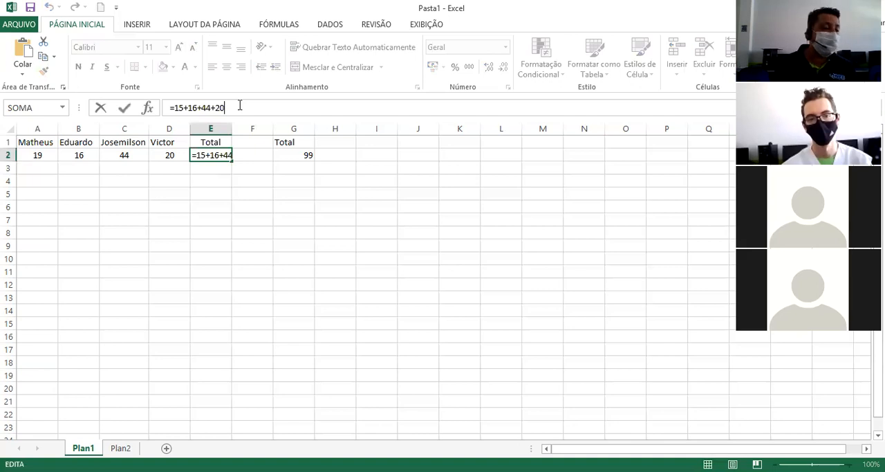
left_click(263, 184)
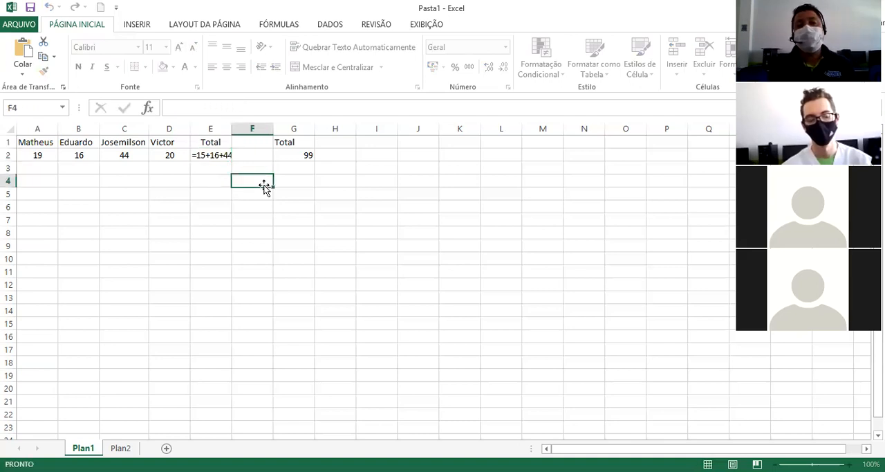
left_click(307, 157)
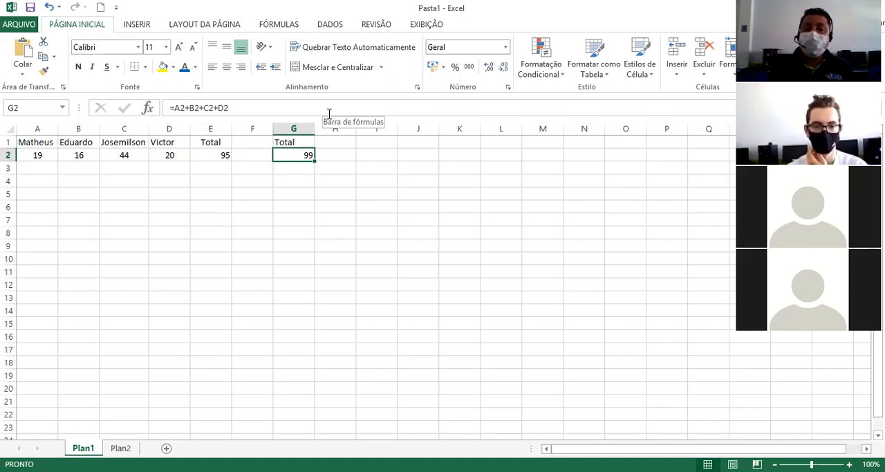
left_click(241, 256)
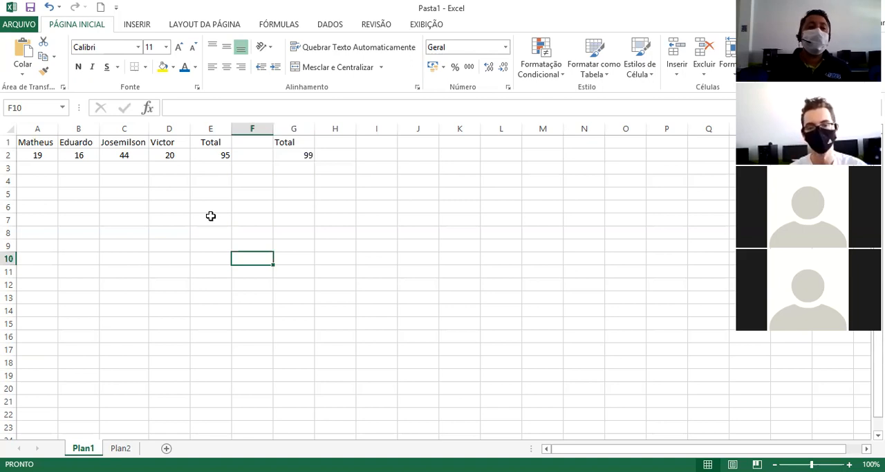
Make the names in cells A1 to D1 bold.
left_click(33, 142)
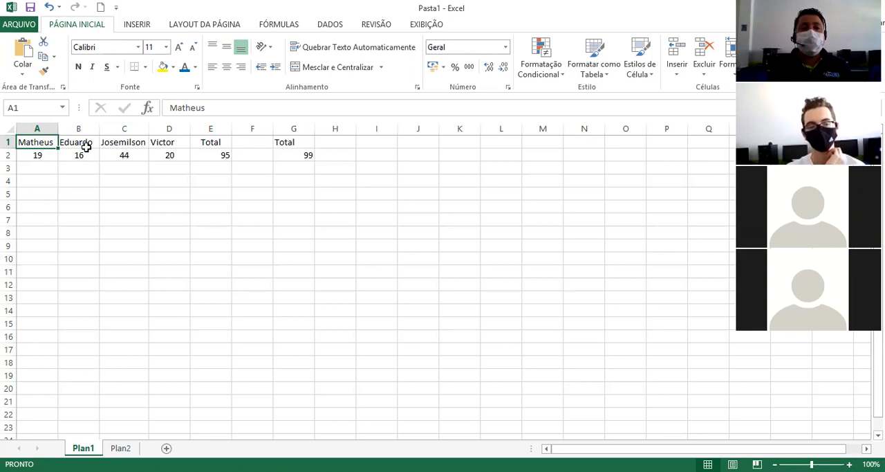
left_click(41, 210)
left_click(44, 142)
left_click_drag(44, 141, 172, 140)
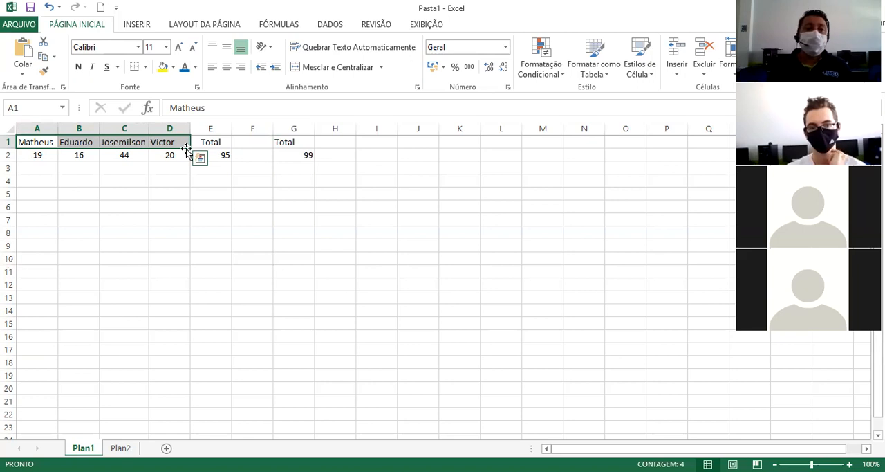
left_click(138, 166)
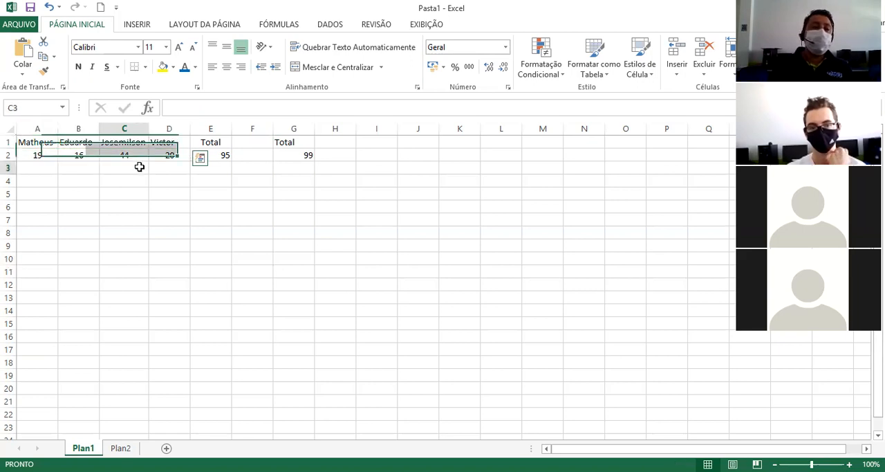
left_click(85, 141)
left_click_drag(85, 141, 182, 142)
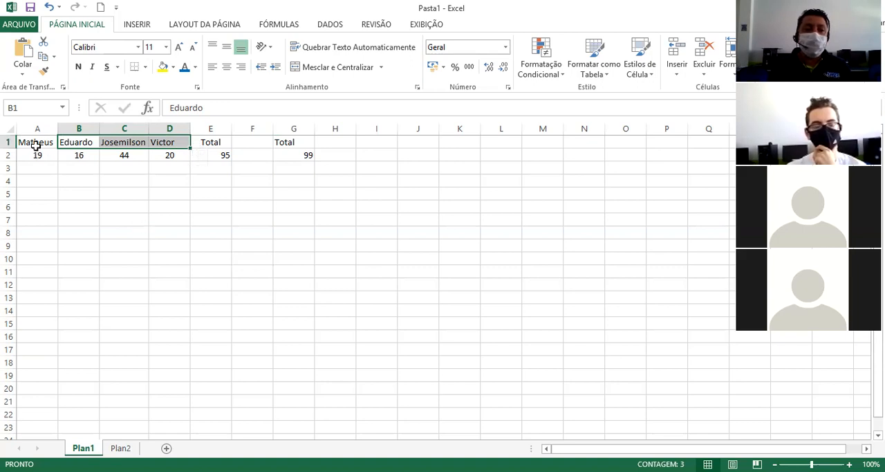
left_click_drag(35, 143, 174, 136)
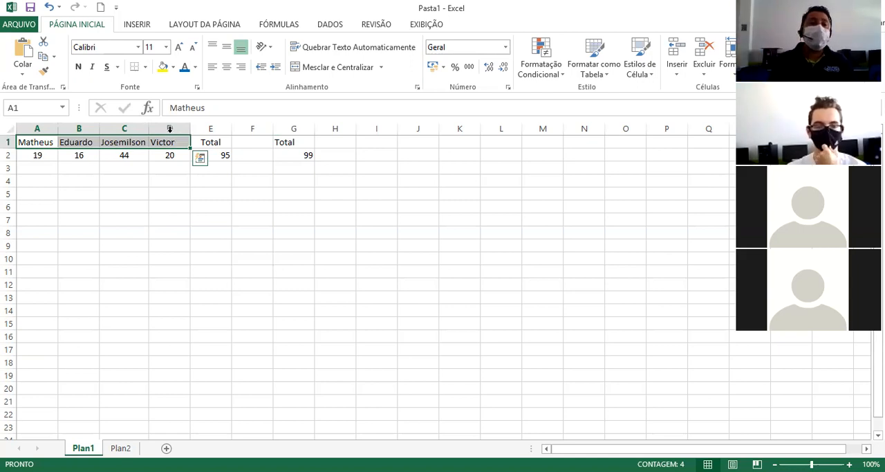
left_click(78, 67)
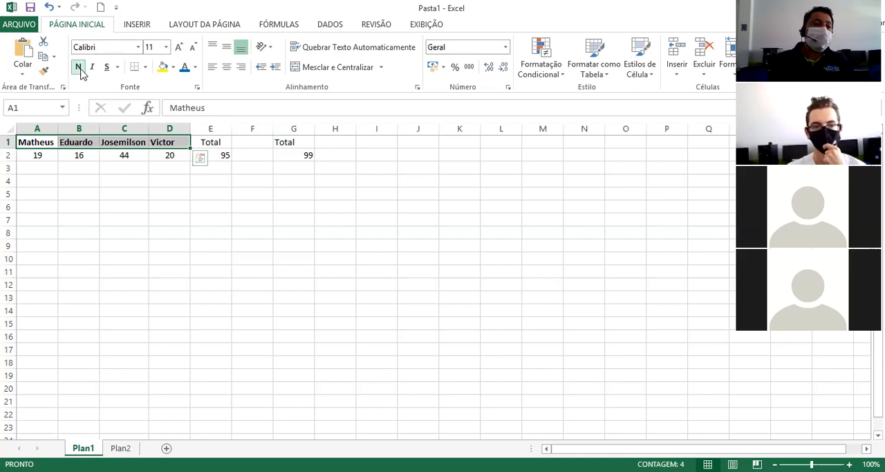
Set the names in cells A1 to D1 to font size 12 in Arial Black.
left_click(166, 47)
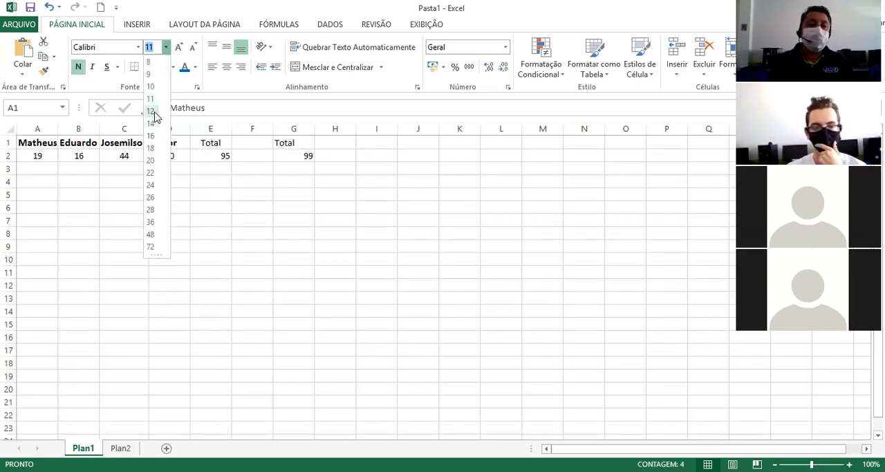
left_click(152, 111)
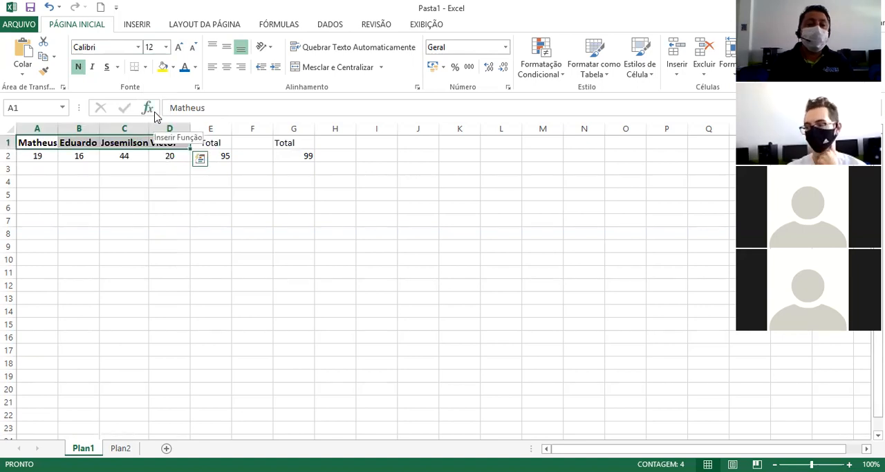
left_click(138, 47)
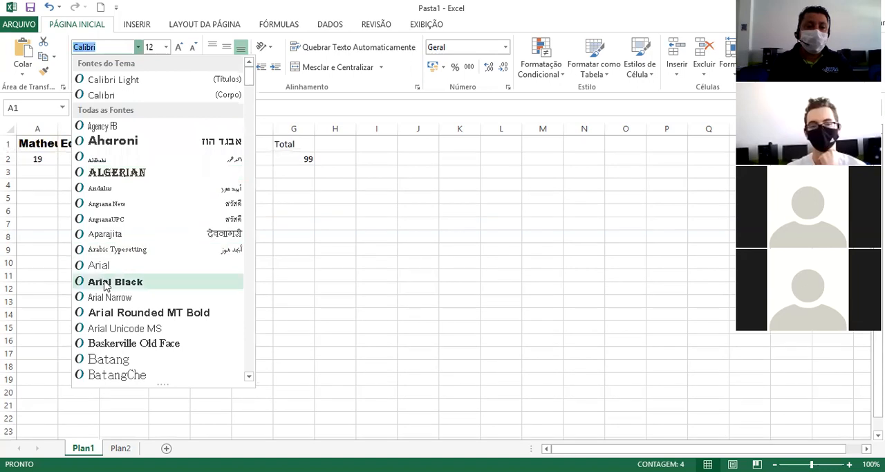
left_click(106, 282)
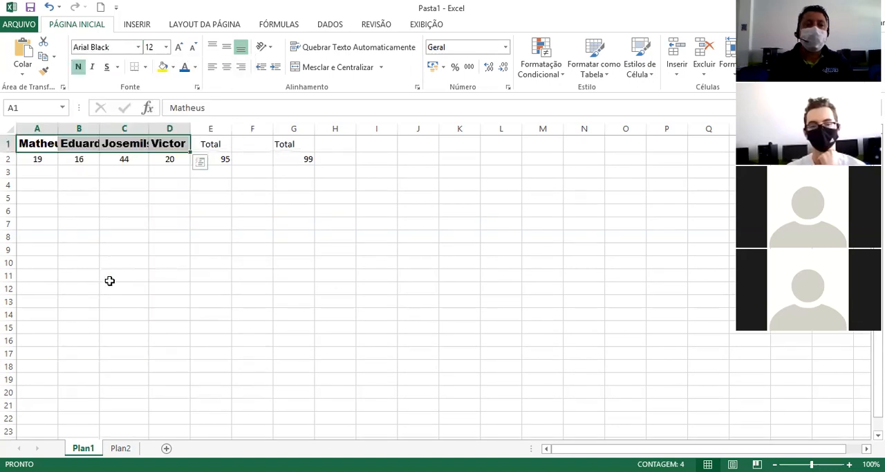
left_click(278, 274)
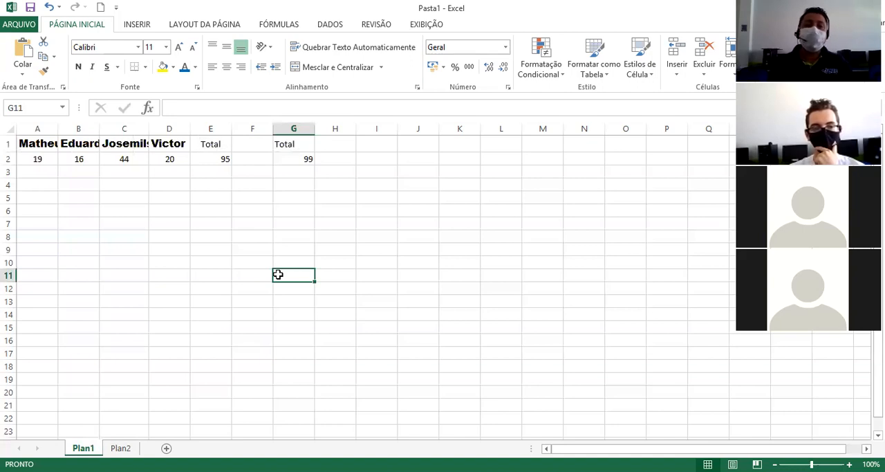
double_click(42, 144)
left_click(58, 126)
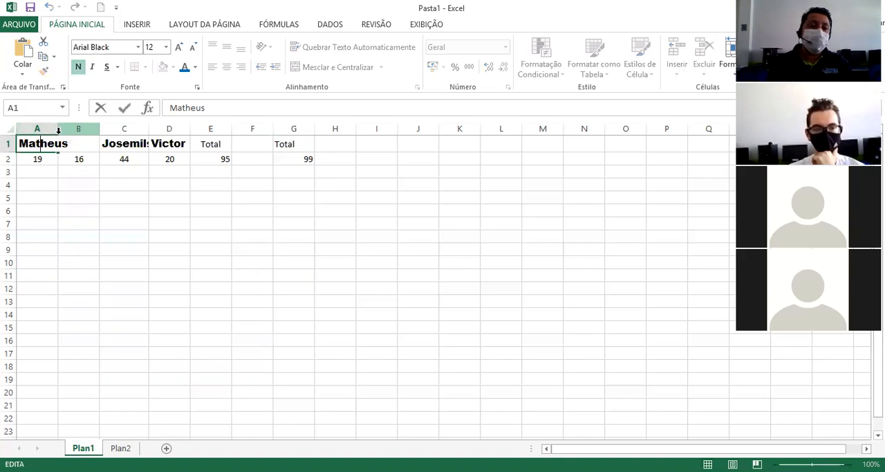
left_click(92, 236)
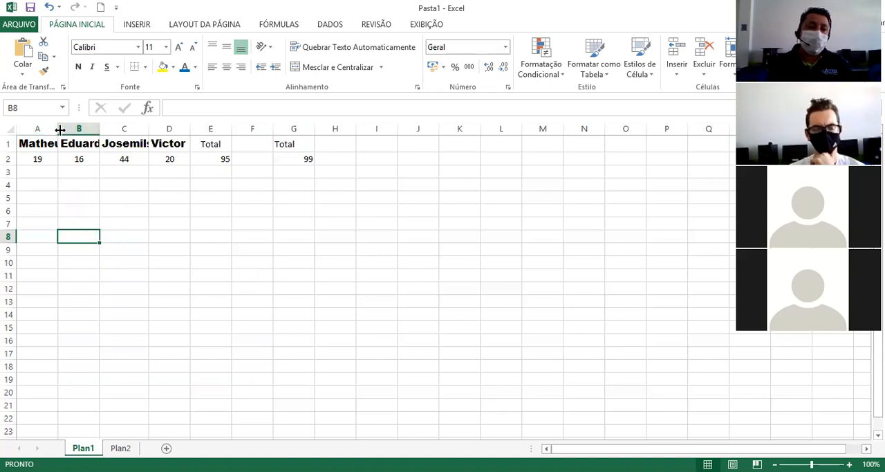
Widen columns A, B and C so that the names in row 1 fit completely.
mouse_move(58, 129)
left_mouse_down()
mouse_move(69, 128)
mouse_move(58, 129)
left_mouse_up()
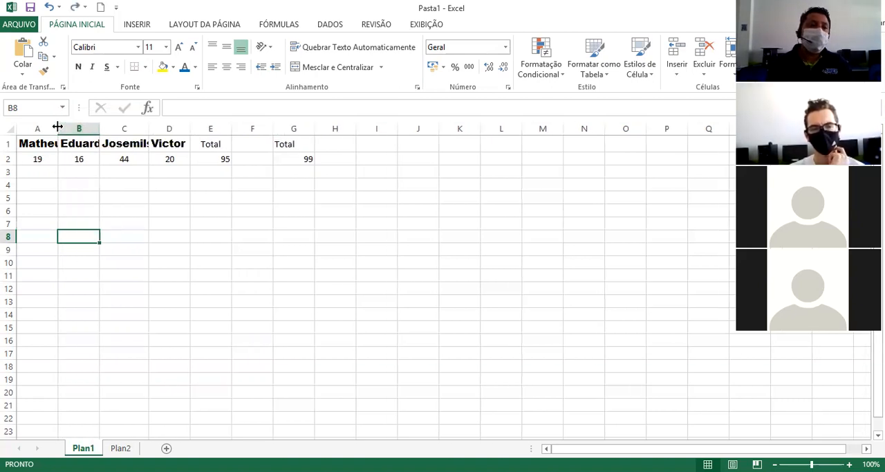
double_click(58, 127)
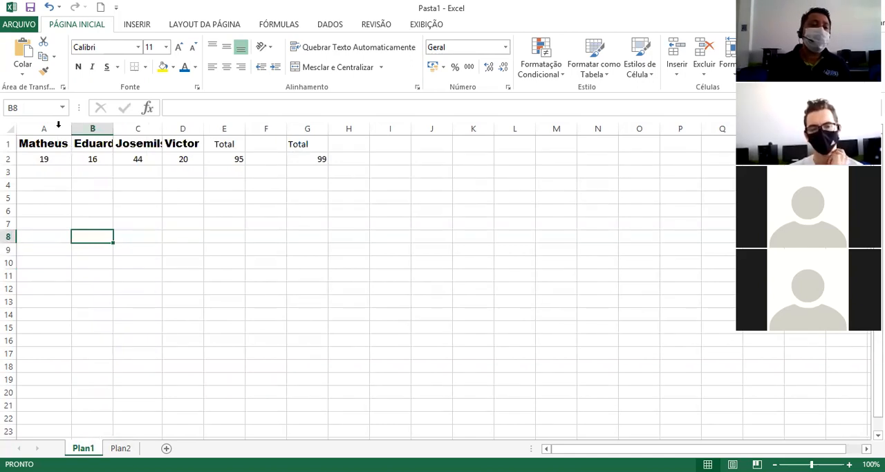
double_click(114, 127)
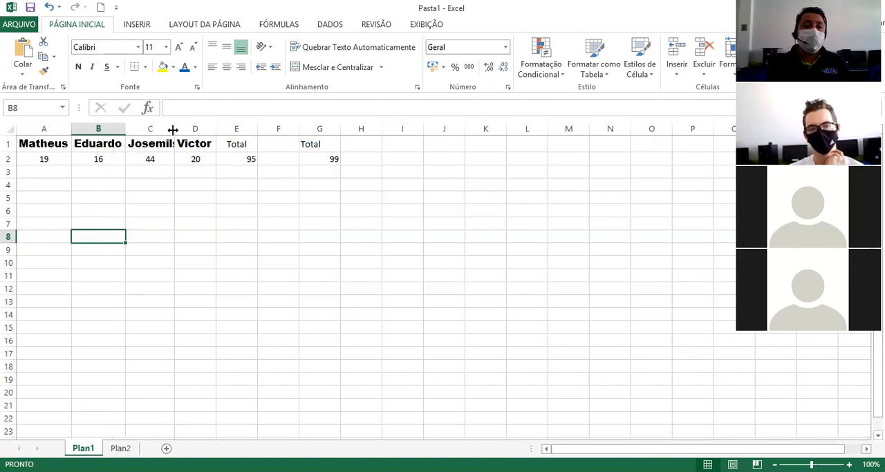
left_click_drag(173, 129, 194, 129)
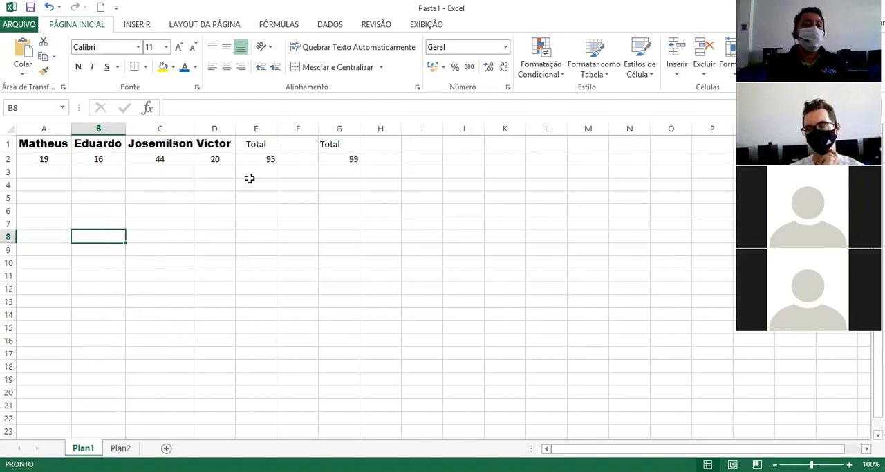
Set the font colour of the names in cells A1 to D1 to the standard orange.
left_click(220, 173)
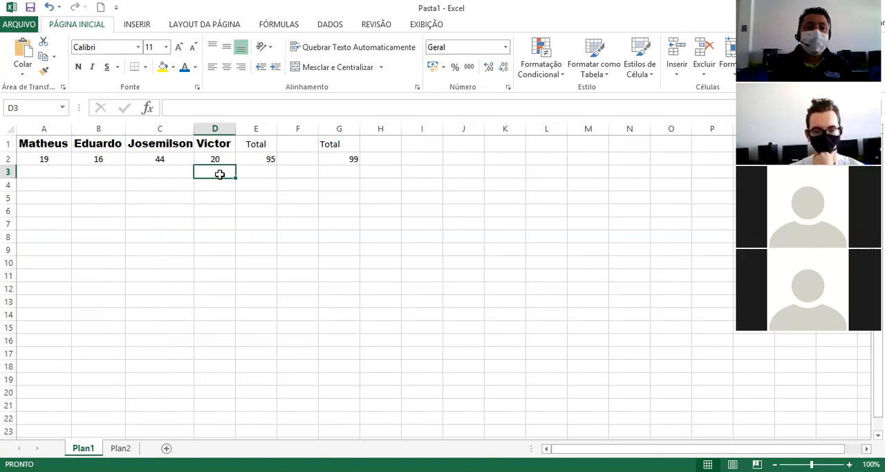
left_click_drag(214, 144, 53, 142)
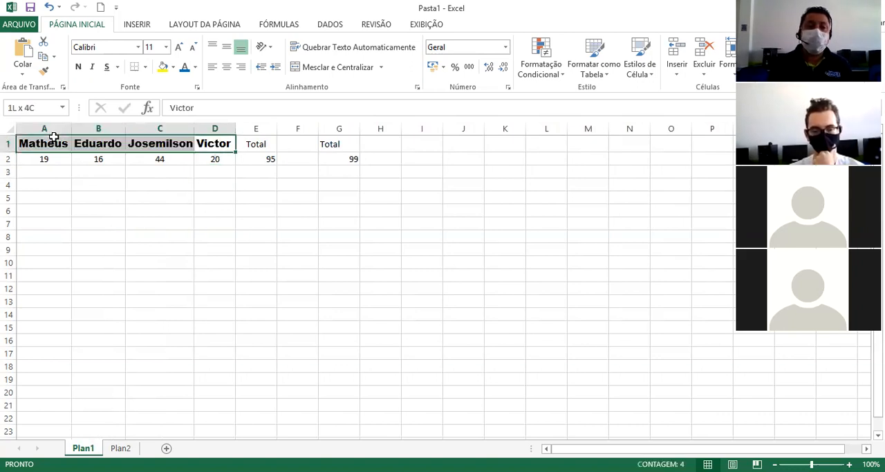
left_click(196, 67)
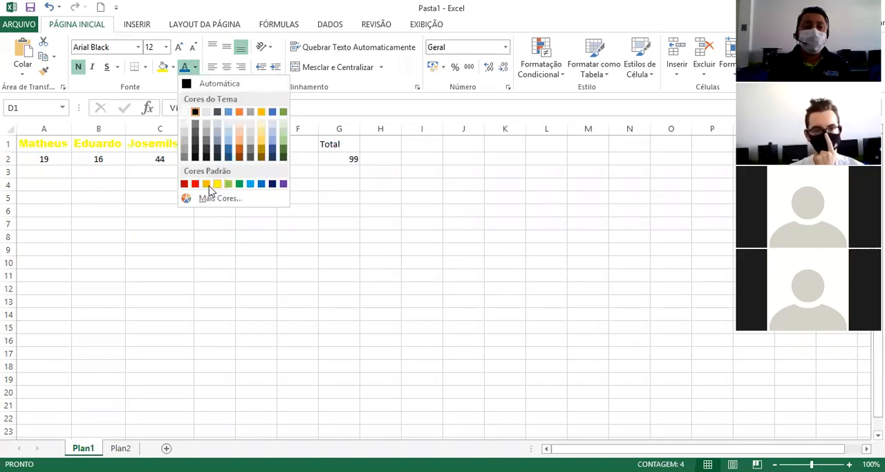
left_click(206, 183)
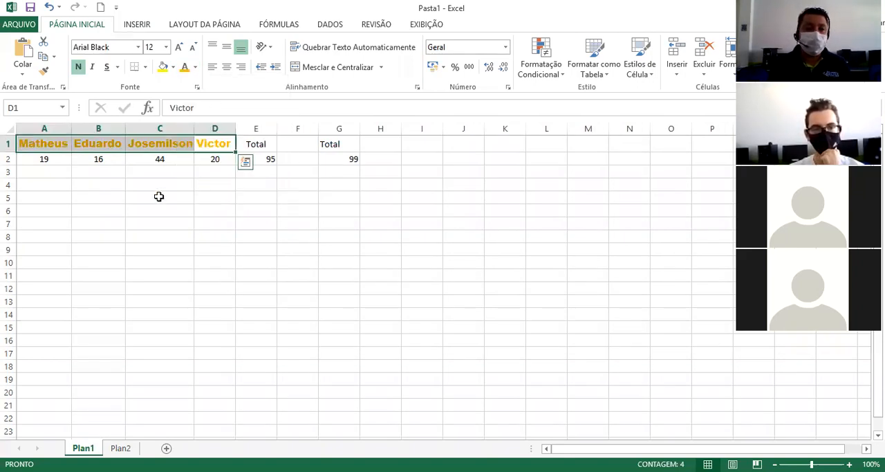
left_click(158, 197)
Try theme orange as the font colour of the name in cell A1, settling on the standard purple.
left_click(49, 145)
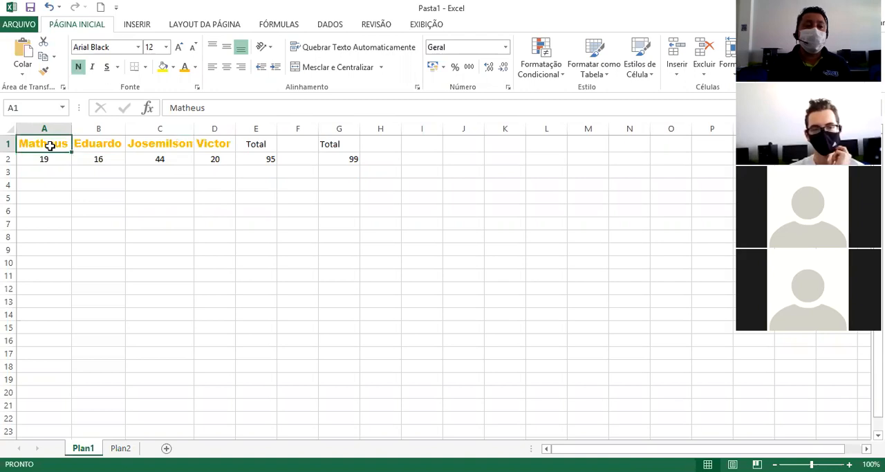
left_click(174, 67)
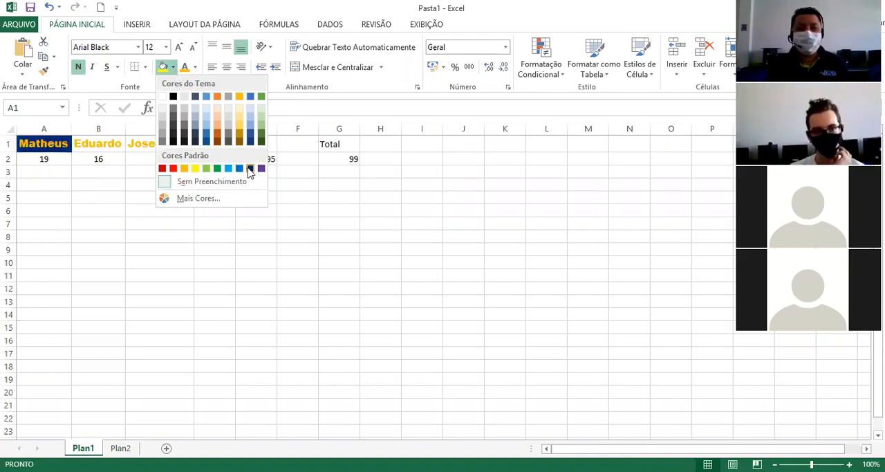
left_click(195, 67)
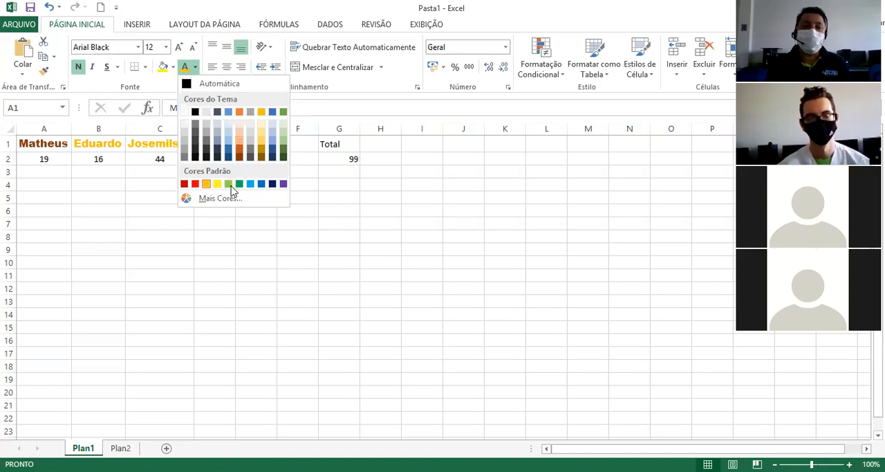
left_click(239, 112)
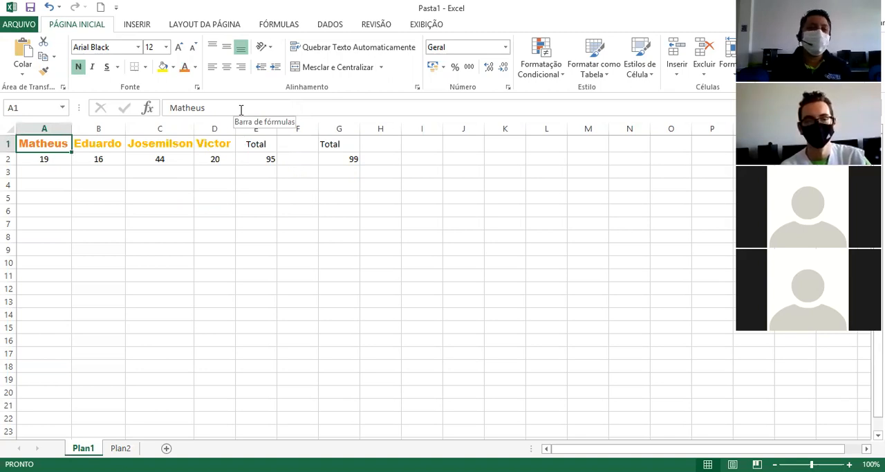
left_click(195, 67)
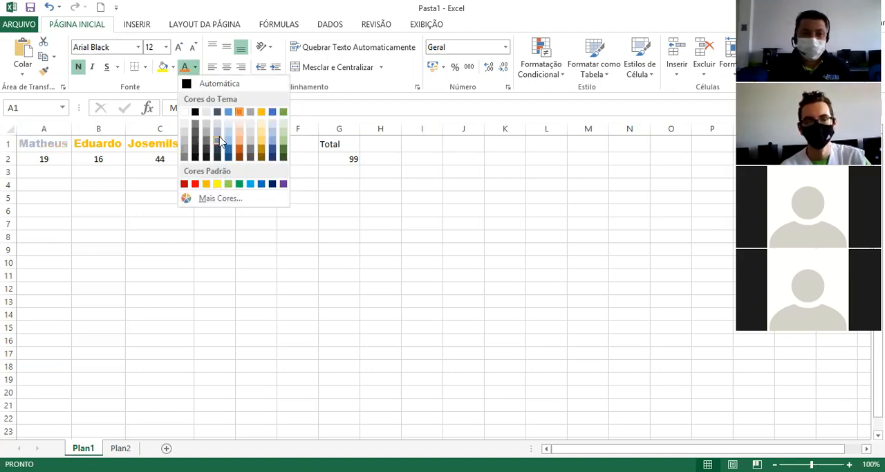
left_click(283, 184)
Give the name in cell B1 a custom pink font colour picked from the colour spectrum.
left_click(105, 148)
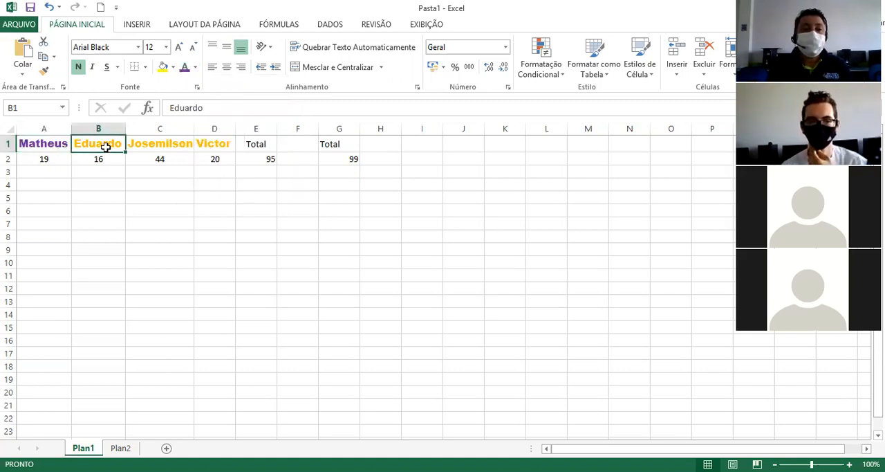
left_click(197, 69)
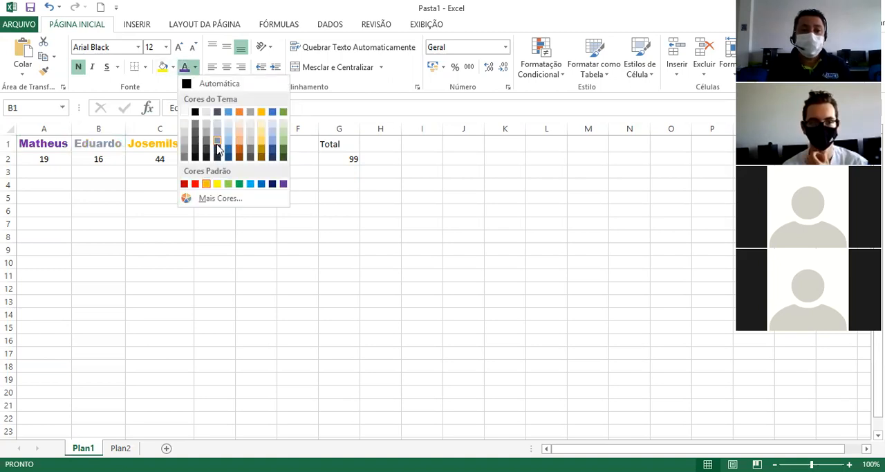
left_click(214, 199)
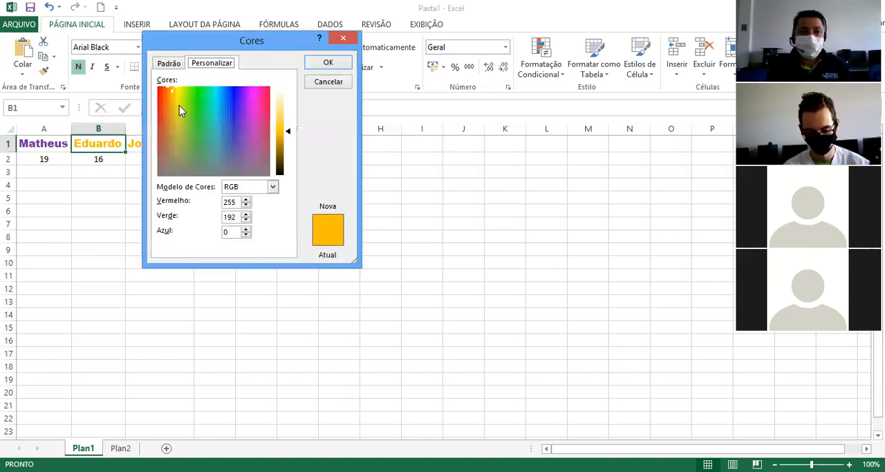
left_click_drag(170, 93, 254, 114)
left_click(344, 63)
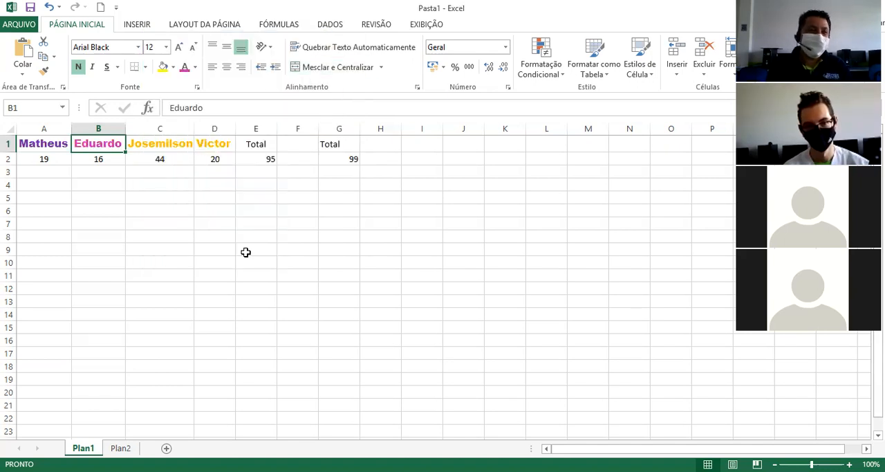
Set the font colour of the name in cell C1 to a darker shade of the theme orange.
left_click(188, 150)
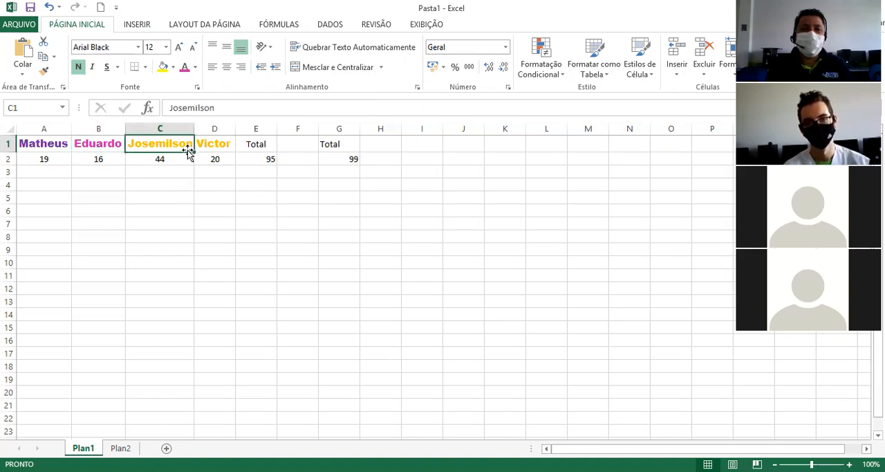
left_click(195, 68)
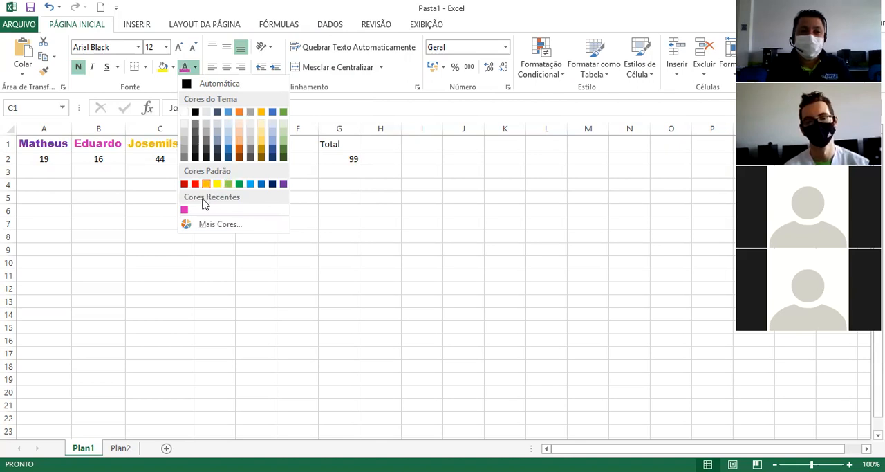
left_click(238, 151)
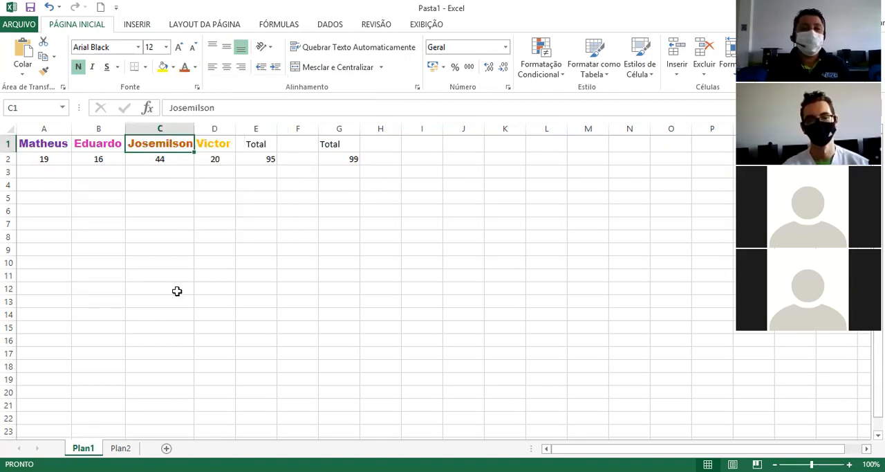
left_click(228, 143)
left_click(217, 195)
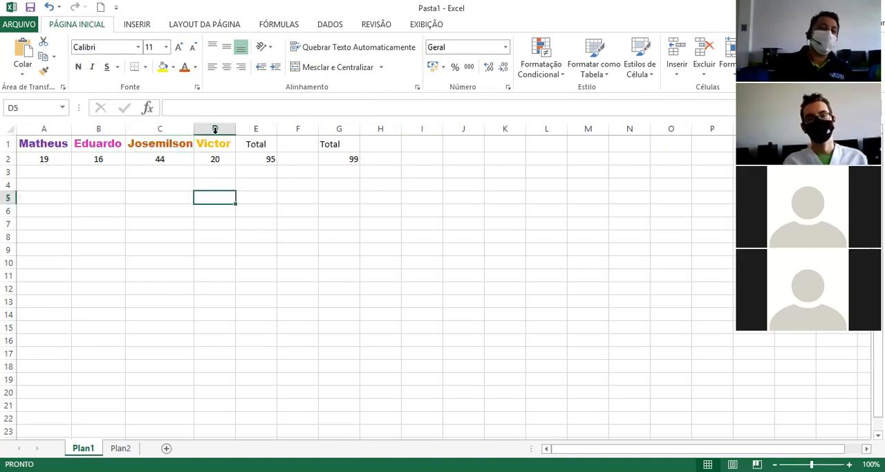
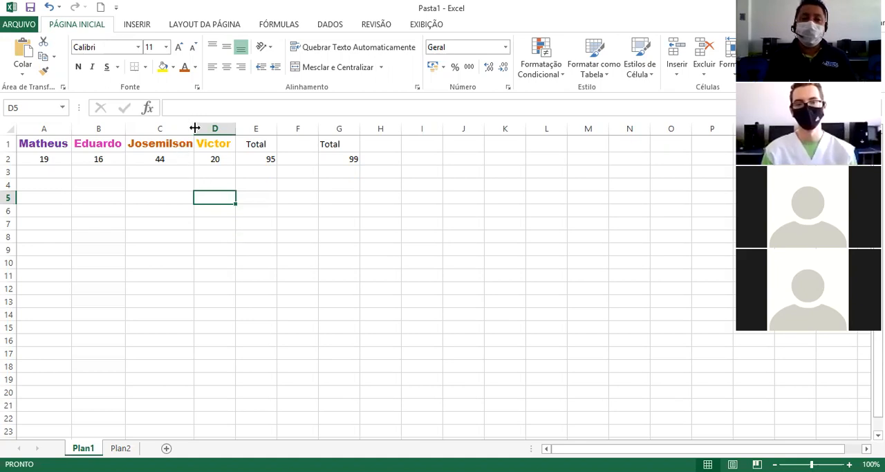
Widen column C and right-align the name in cell C1.
left_click_drag(194, 128, 226, 128)
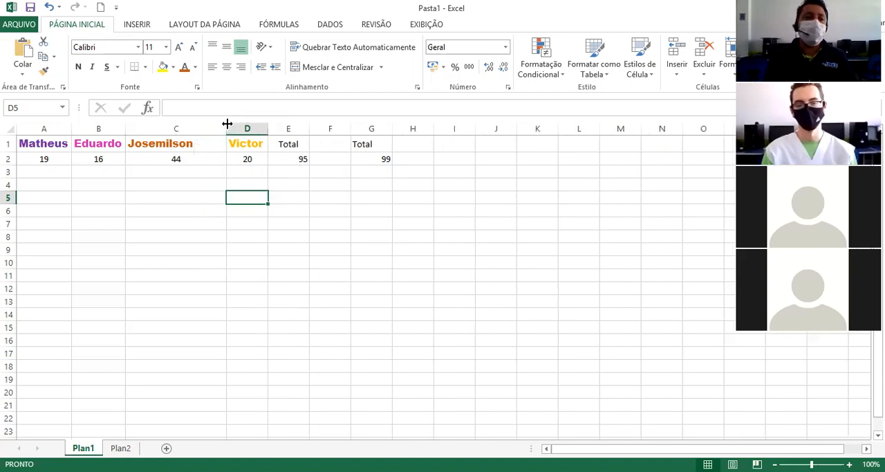
left_click(164, 146)
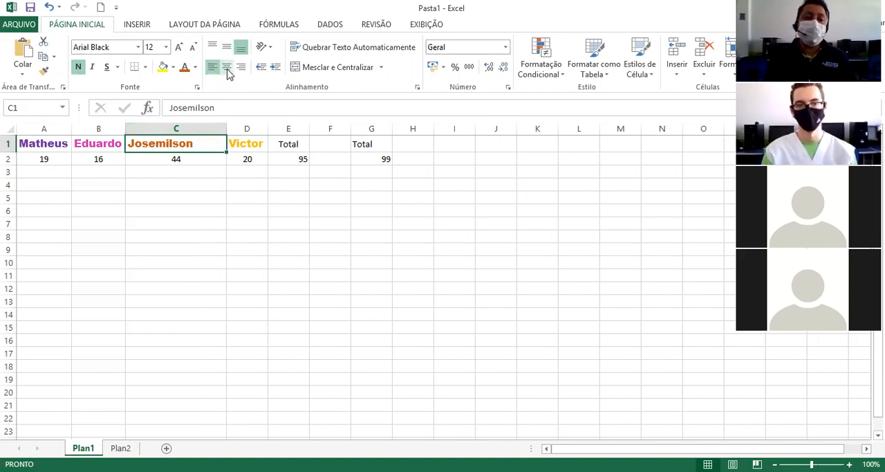
left_click(228, 70)
left_click(242, 70)
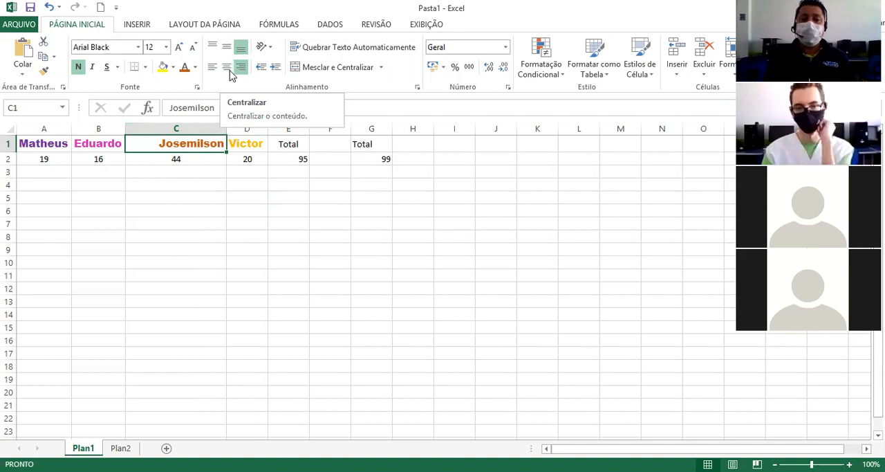
Try left alignment for the name in cell C1, settling on centre alignment.
left_click(617, 130)
left_click(231, 116)
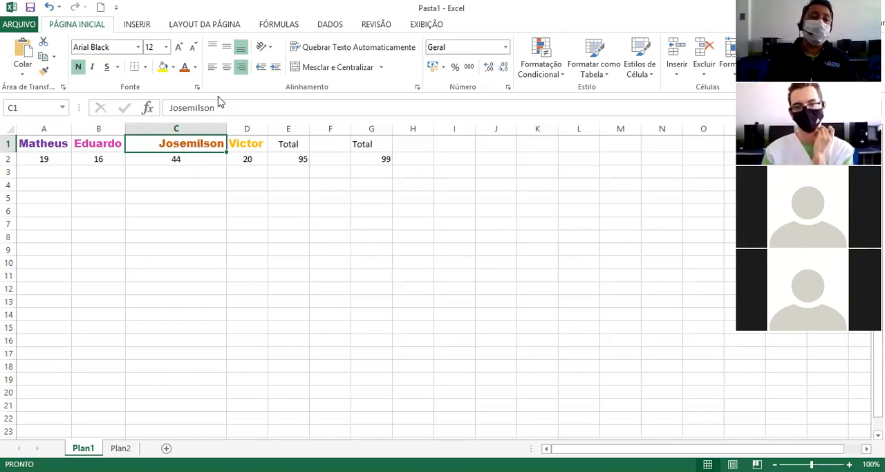
left_click(226, 67)
left_click(212, 68)
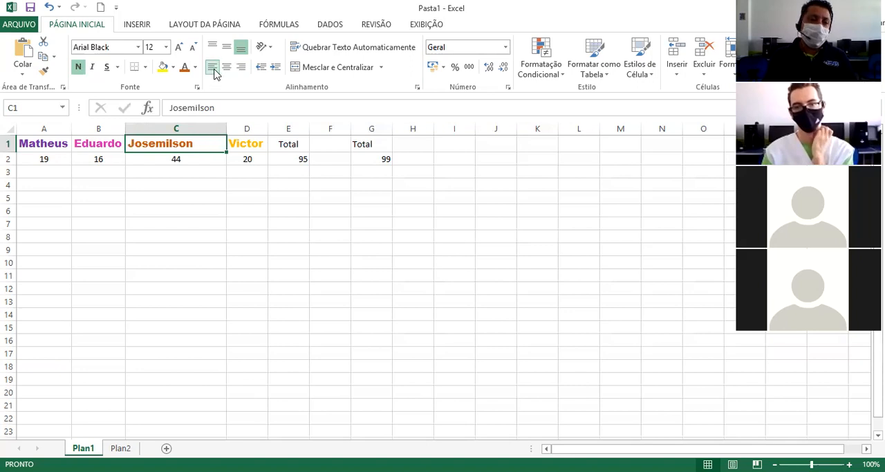
left_click(227, 70)
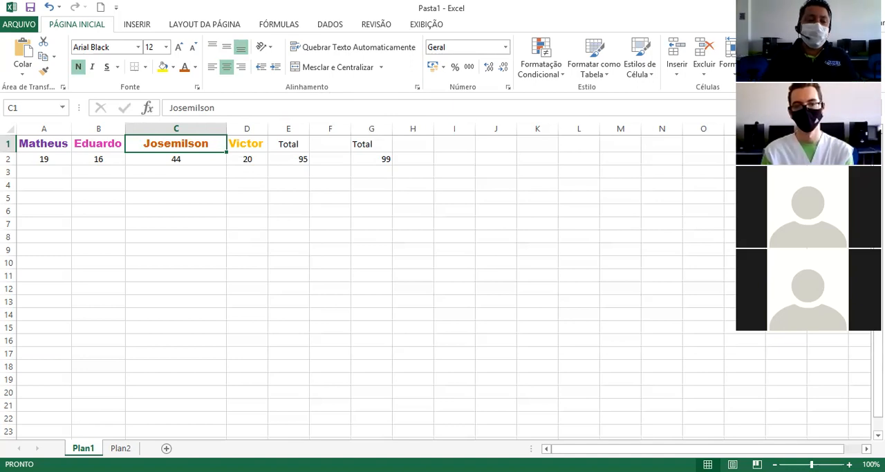
Delete the Plan1 worksheet together with its data.
right_click(85, 448)
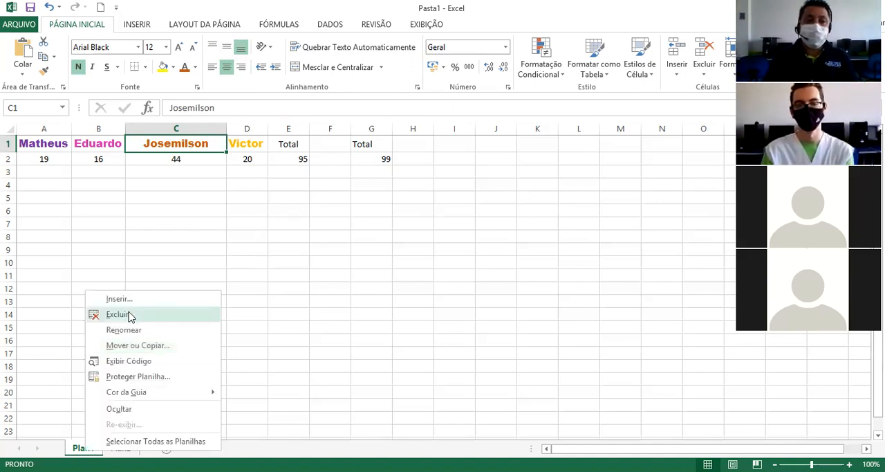
left_click(129, 315)
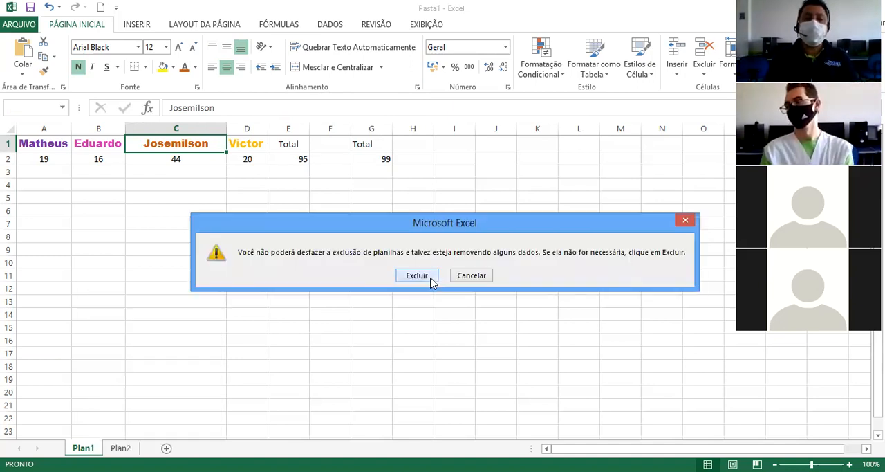
left_click(417, 275)
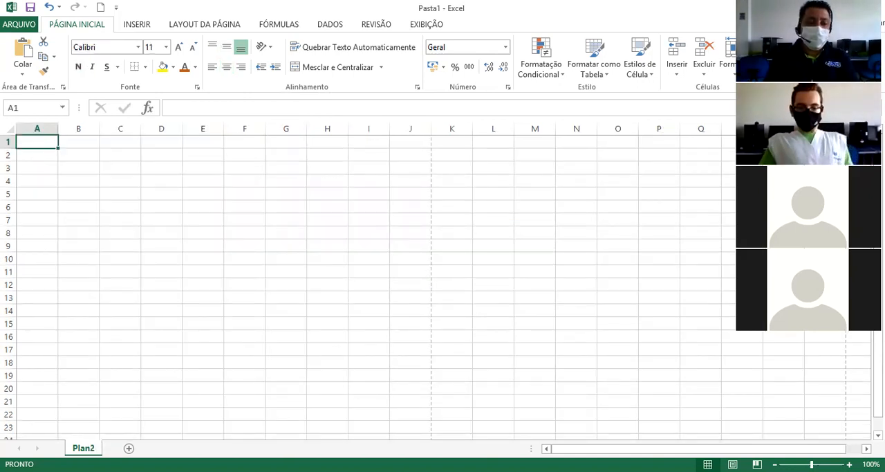
Rename the remaining Plan2 worksheet as Plan1.
right_click(85, 447)
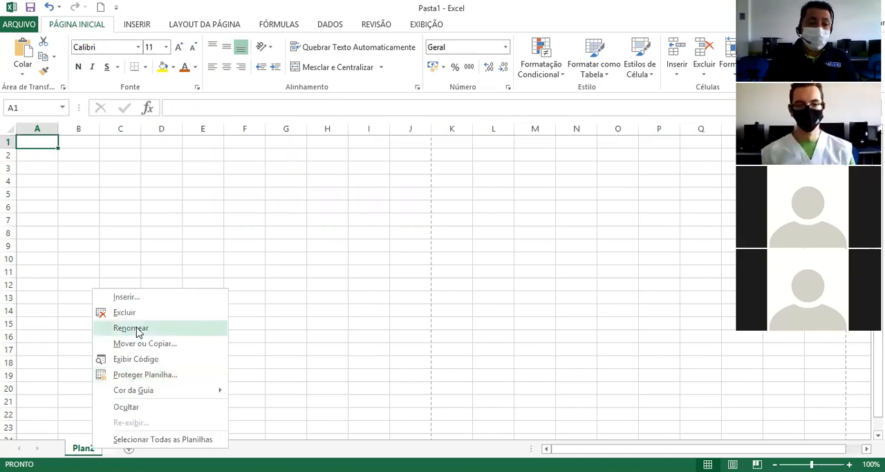
left_click(138, 329)
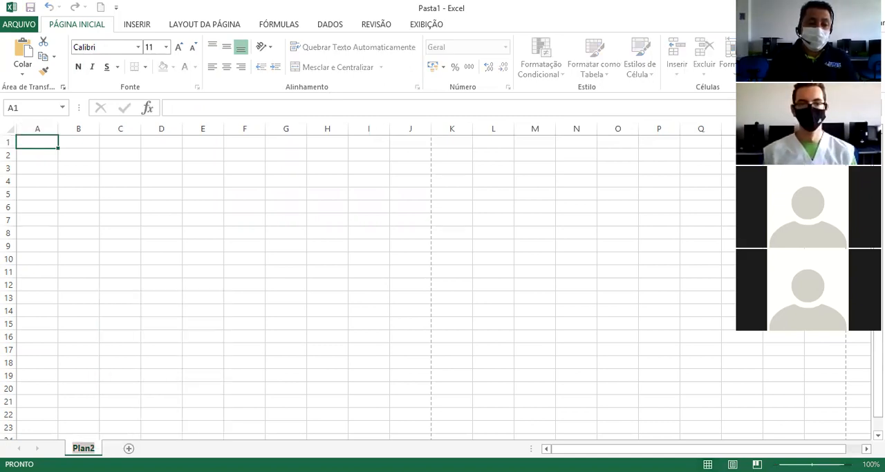
key("Return")
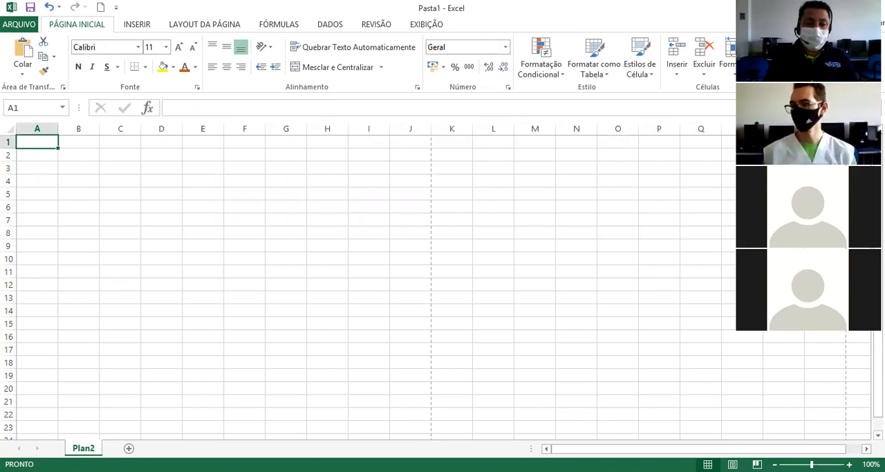
right_click(96, 447)
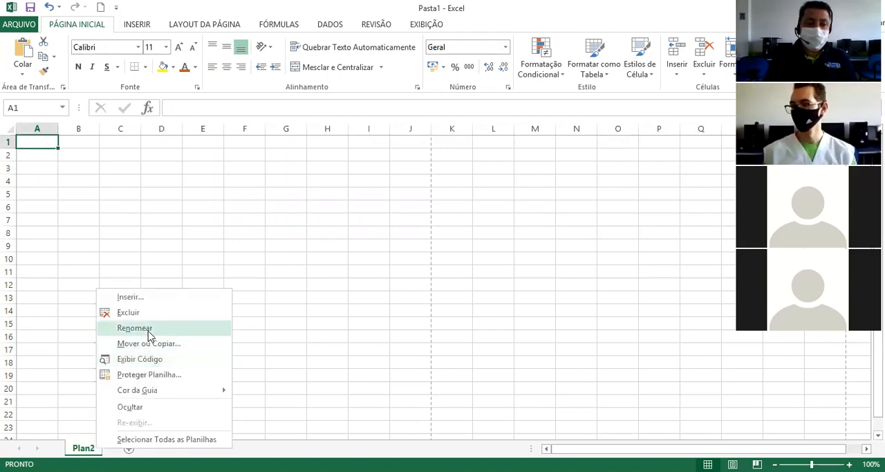
double_click(105, 446)
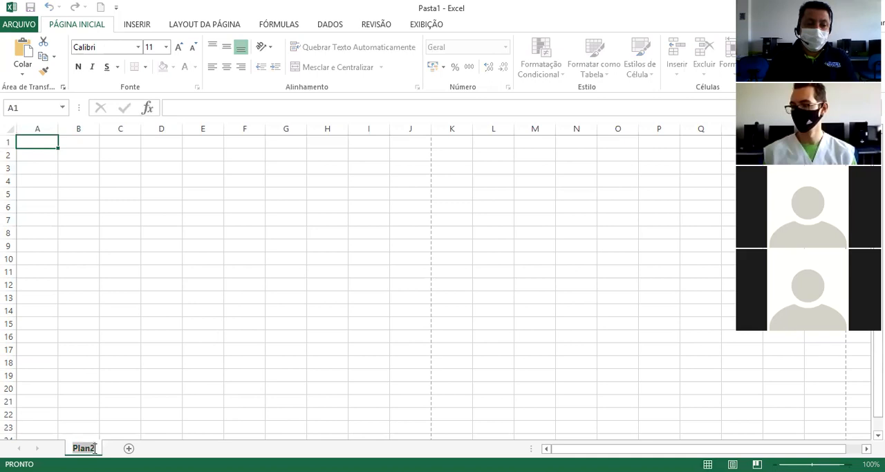
left_click(95, 447)
key("BackSpace")
type("1")
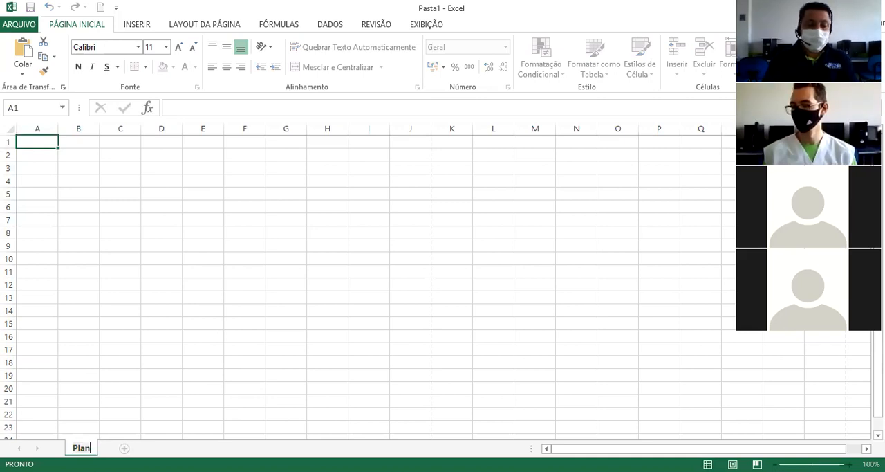
left_click(190, 423)
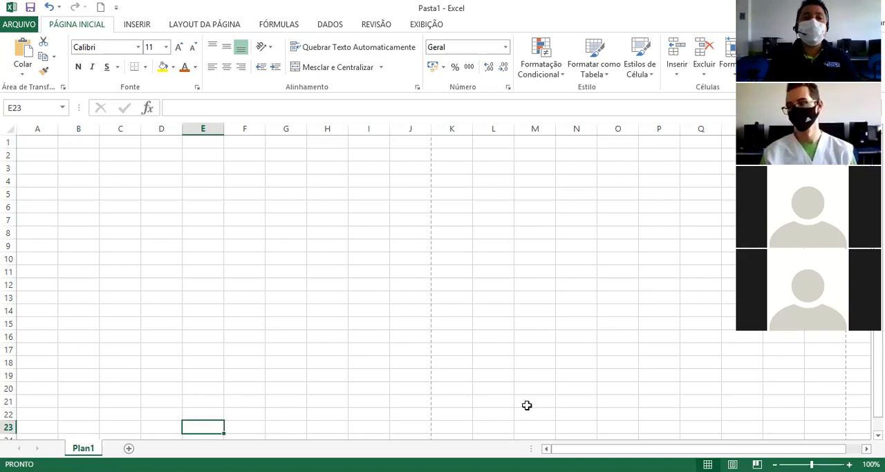
Switch to the Excel lesson in Chrome and read through its formula pages up to addition and subtraction.
key("alt+Tab")
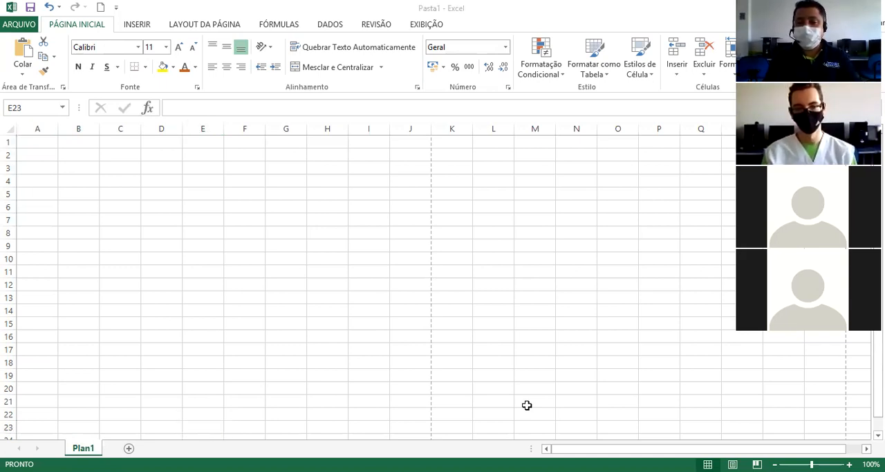
key("alt+Tab")
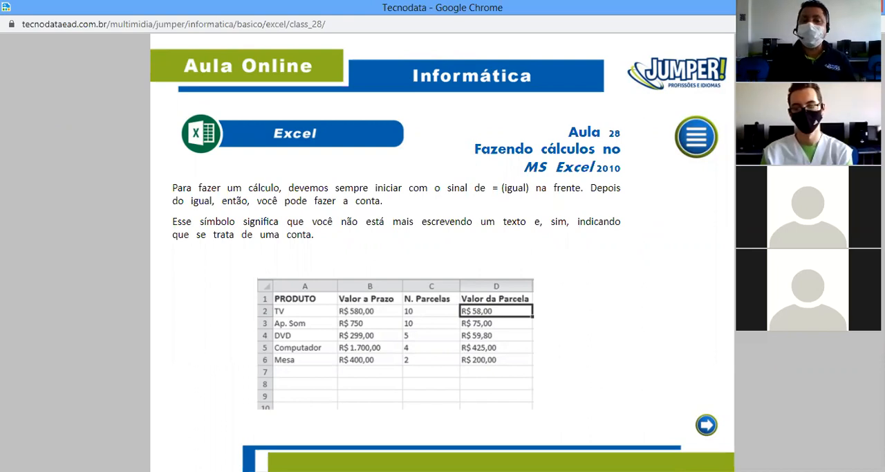
left_click(705, 425)
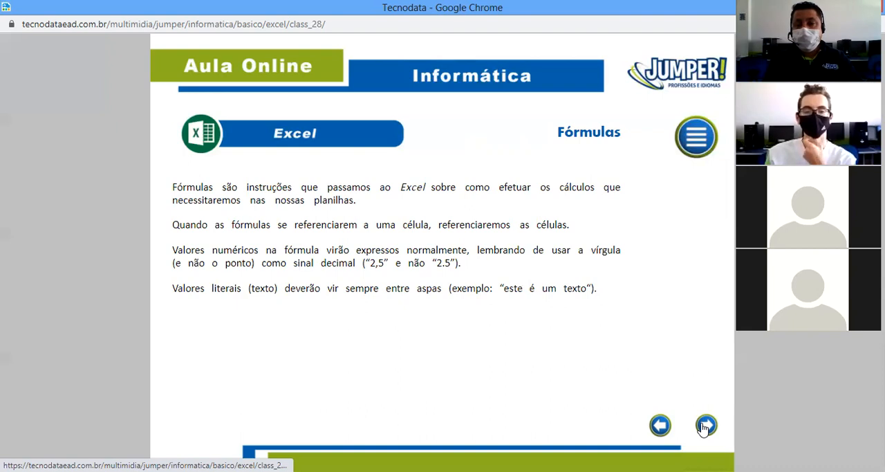
left_click(705, 426)
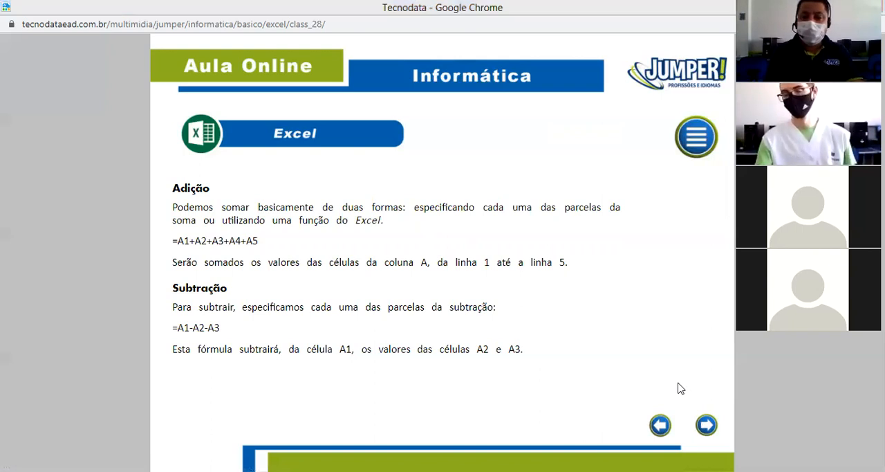
Switch back to Excel and enter the first person's name in cell A1 with 16 in A2.
key("alt+Tab")
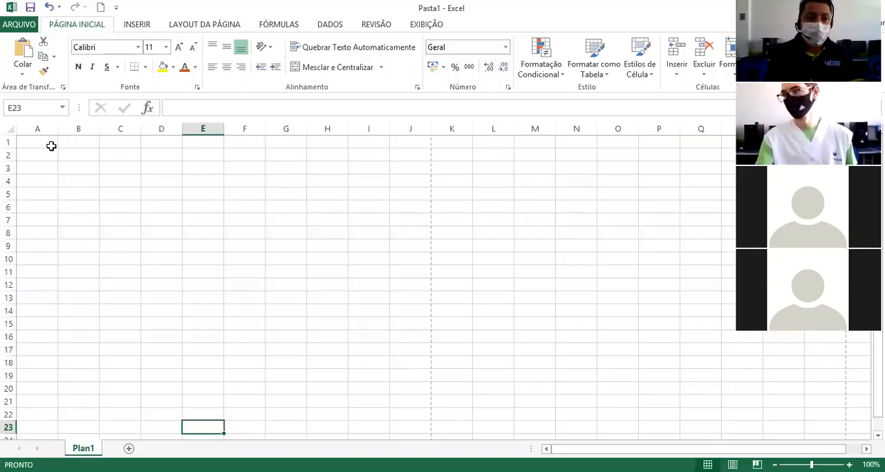
left_click(50, 144)
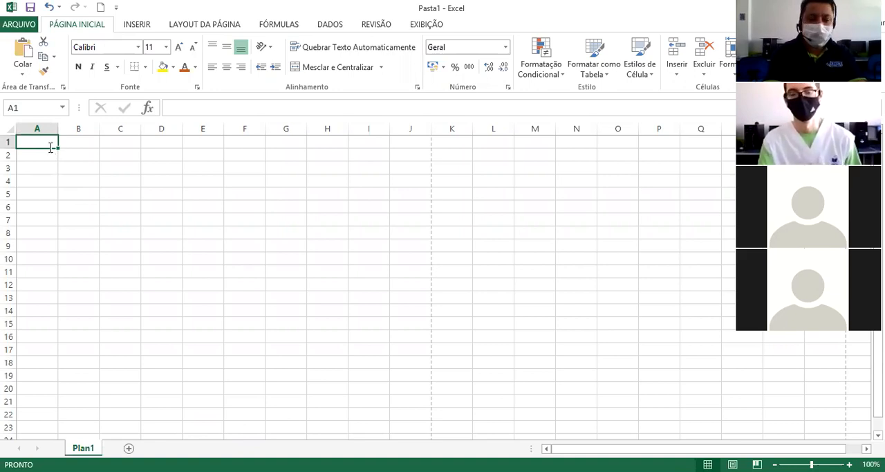
type("Mathes")
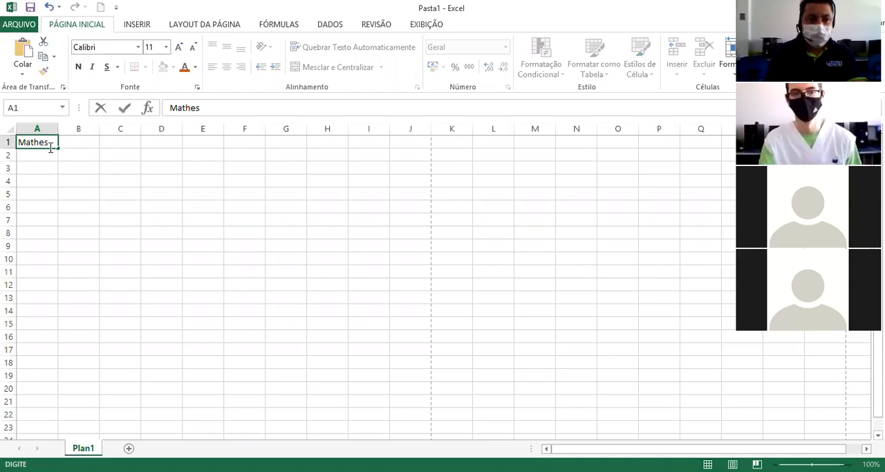
key("Return")
type("16")
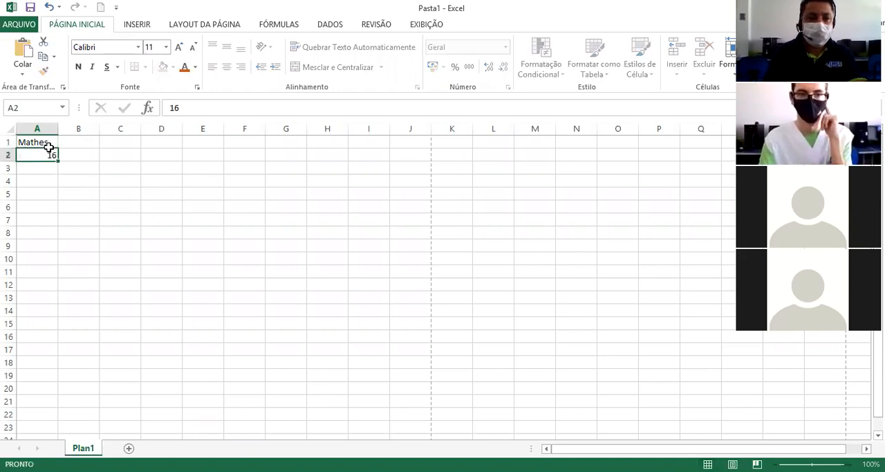
key("Return")
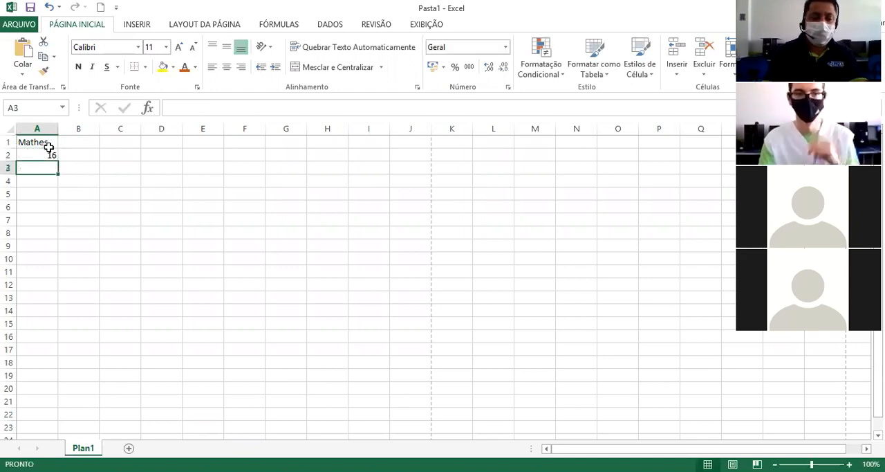
Enter the second person's name in cell A3 with 16 in A4, and change the value in A2 to 15.
type("Eduardo")
left_click(50, 152)
type("15")
key("Return")
key("Return")
type("16")
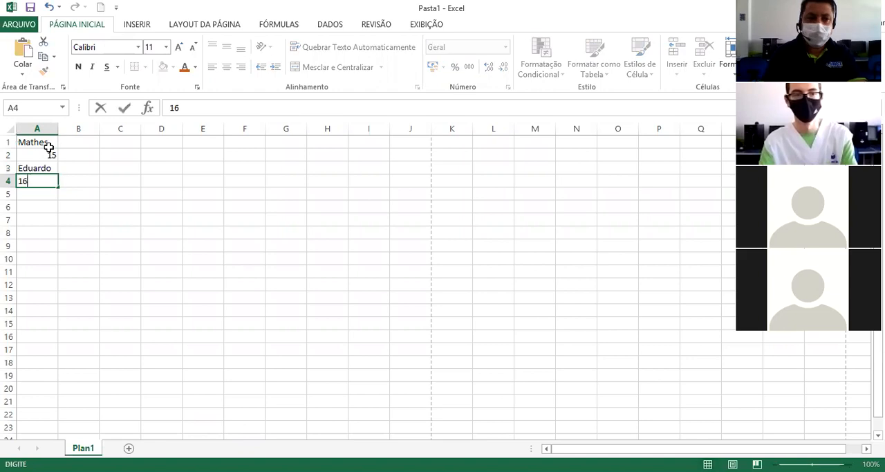
key("Return")
Enter the third and fourth people's names in cells A5 and A7, with 44 in A6 and 20 in A8.
type("Josemilson")
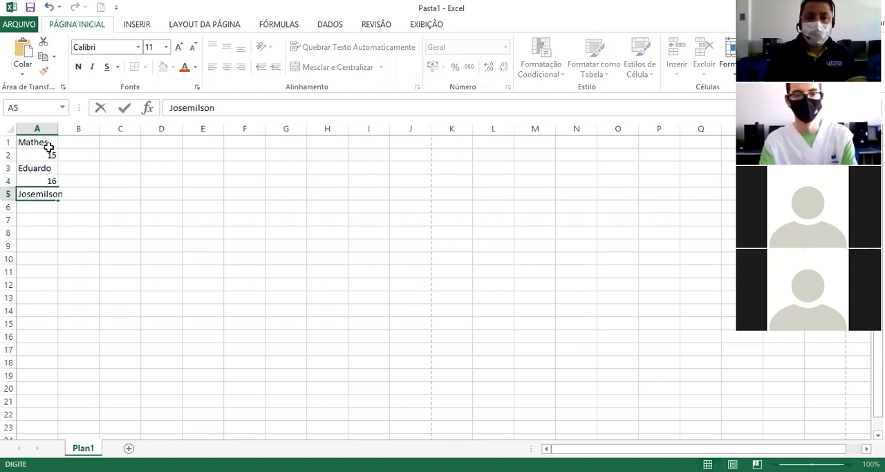
key("Return")
type("44")
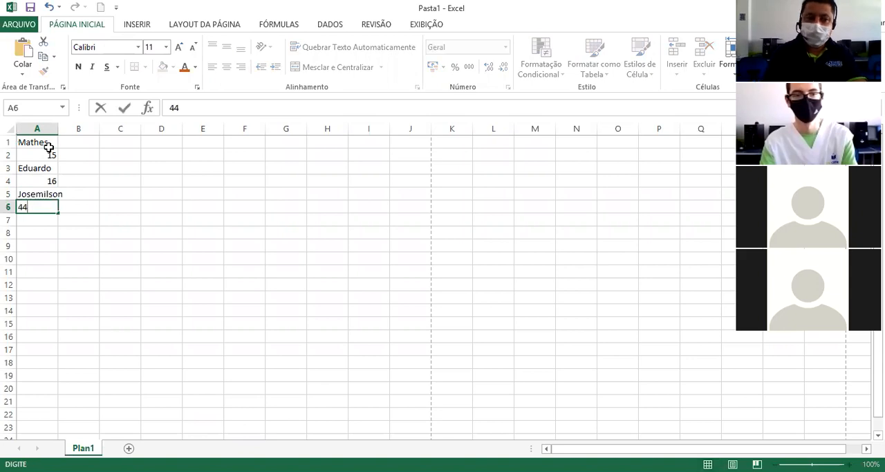
key("Return")
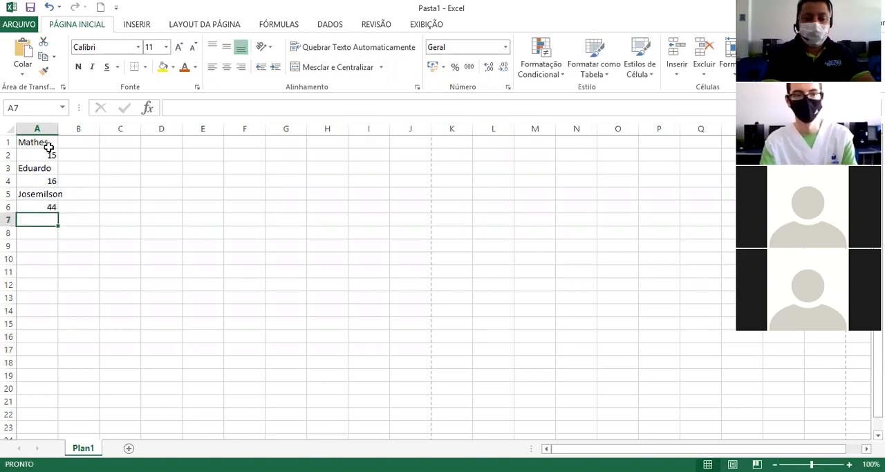
type("Victor")
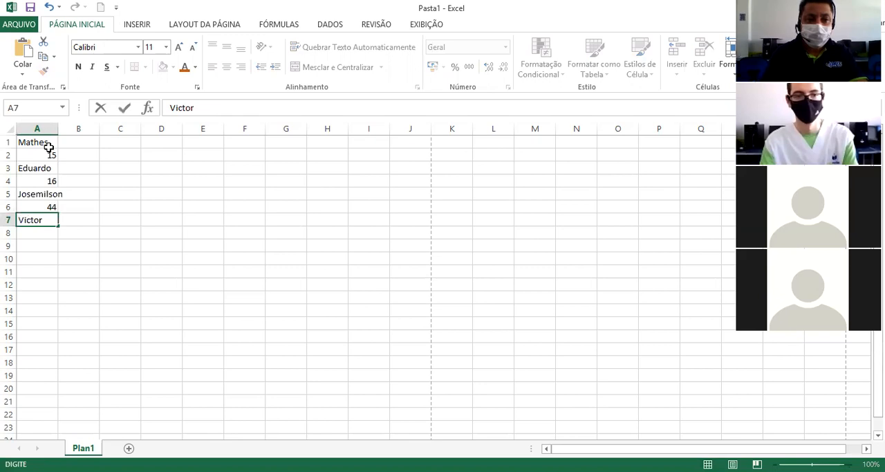
key("Return")
type("20")
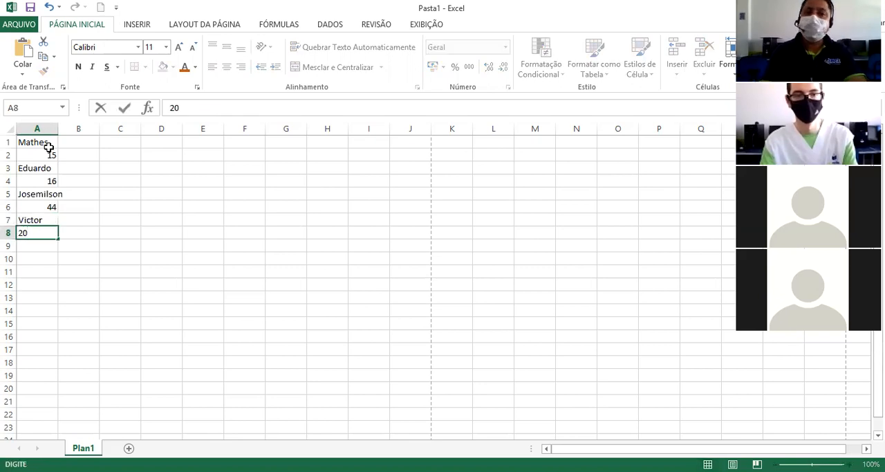
key("Return")
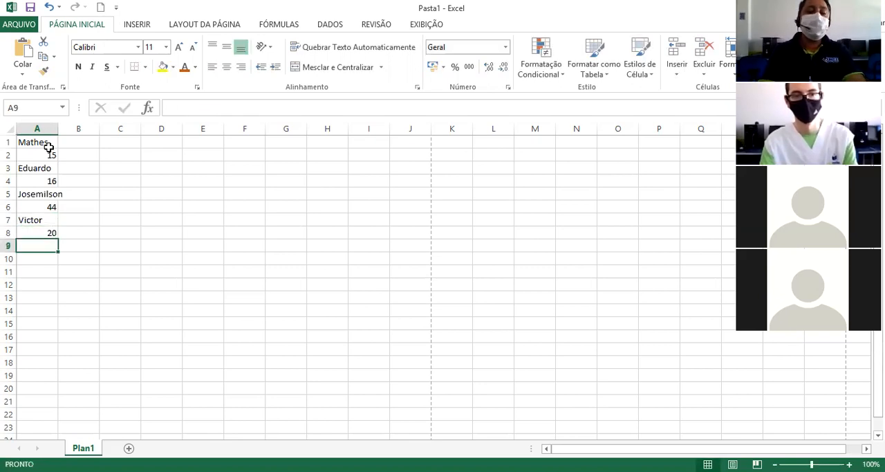
Add the four people's values in cell A10 with the formula =A2+A4+A6+A8.
key("Down")
key("Down")
key("Up")
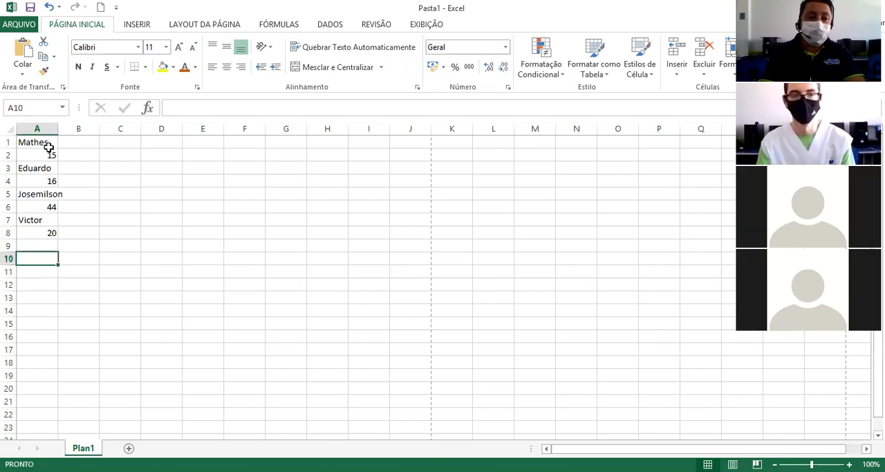
type("=")
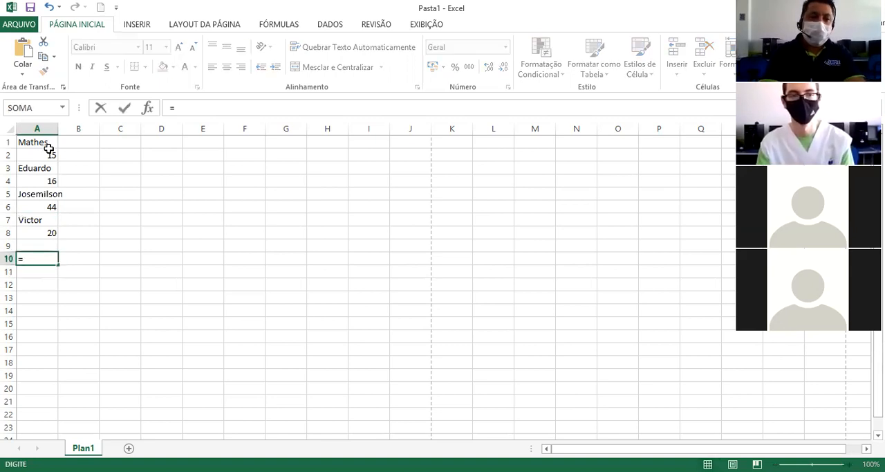
left_click(45, 155)
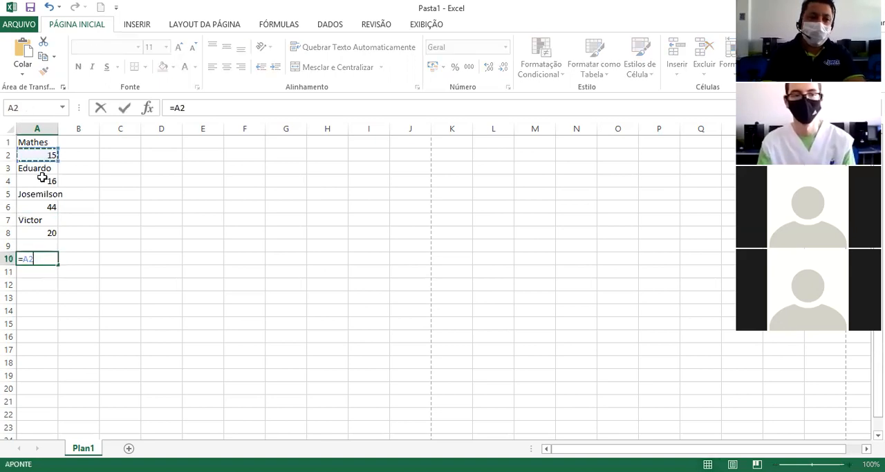
left_click(41, 179)
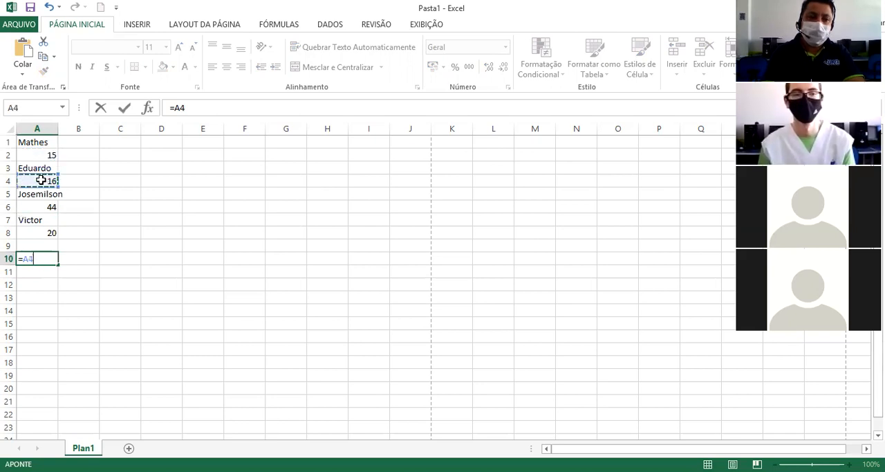
left_click(52, 157)
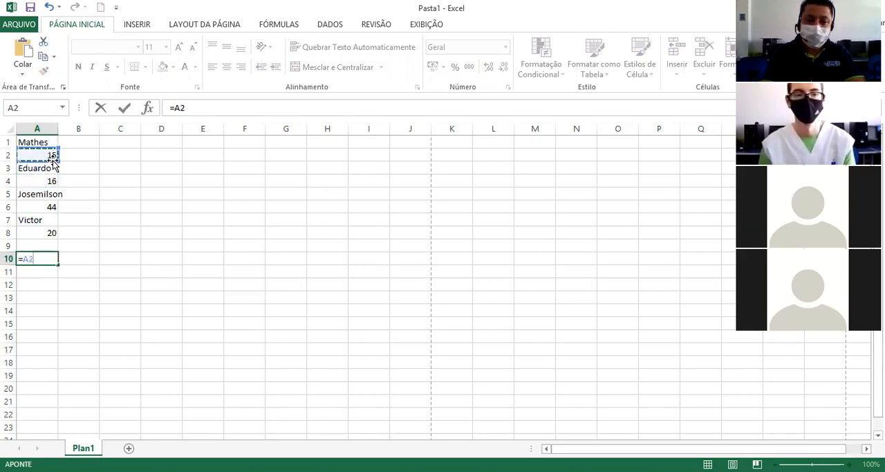
type("+")
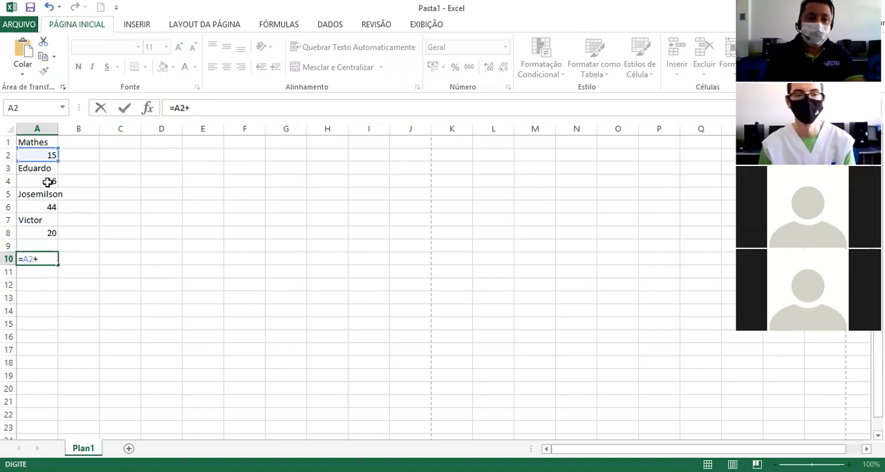
left_click(47, 181)
type("+")
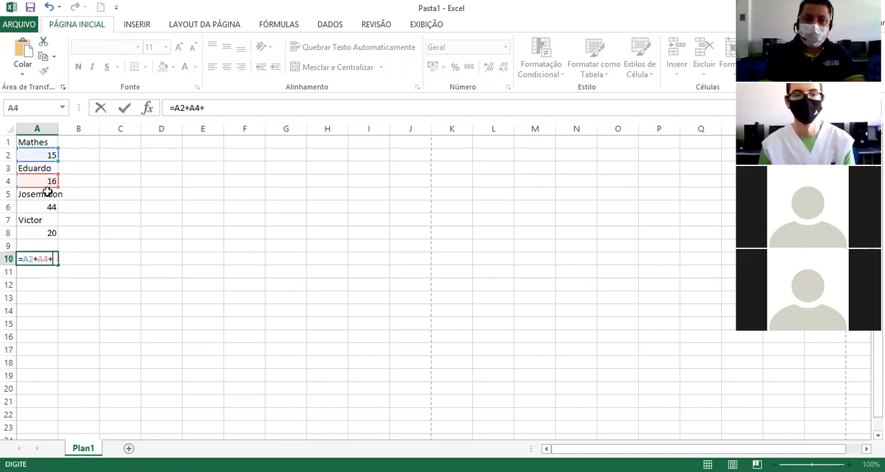
left_click(43, 205)
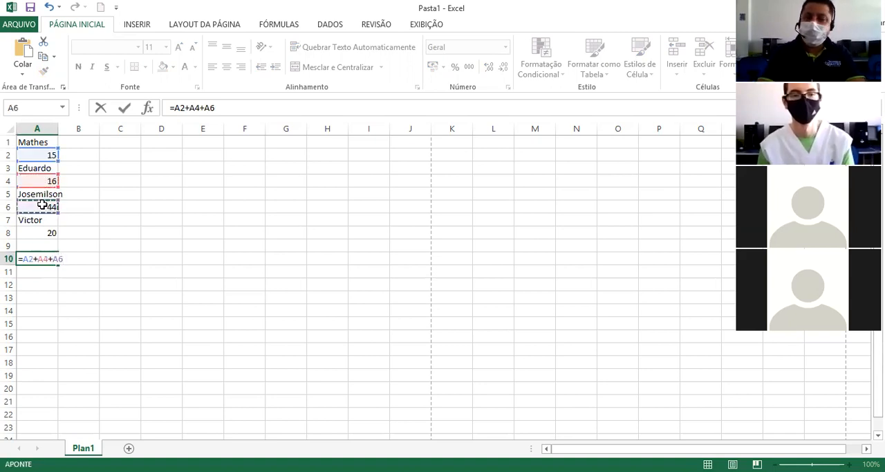
type("+")
left_click(38, 233)
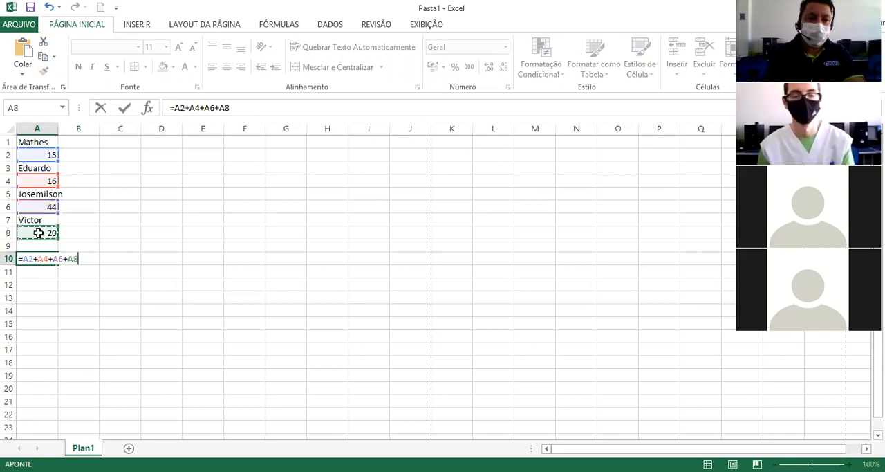
key("Return")
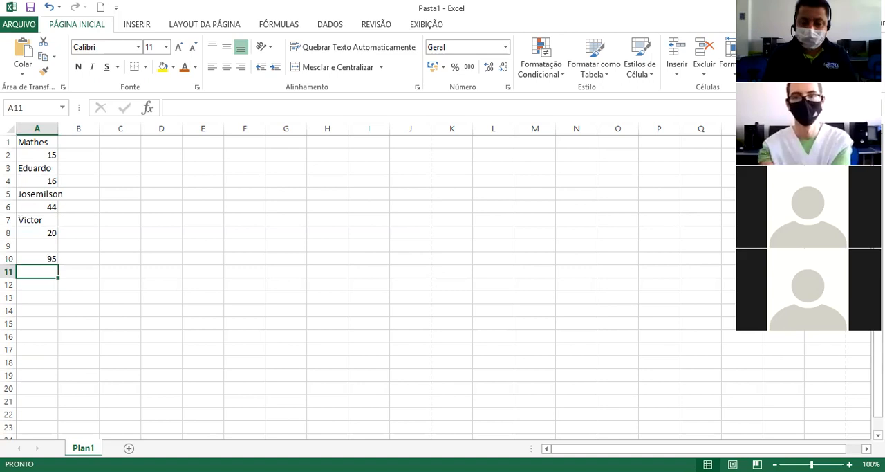
Switch to the Excel lesson in Chrome and advance to the page on multiplication and division.
left_click(398, 382)
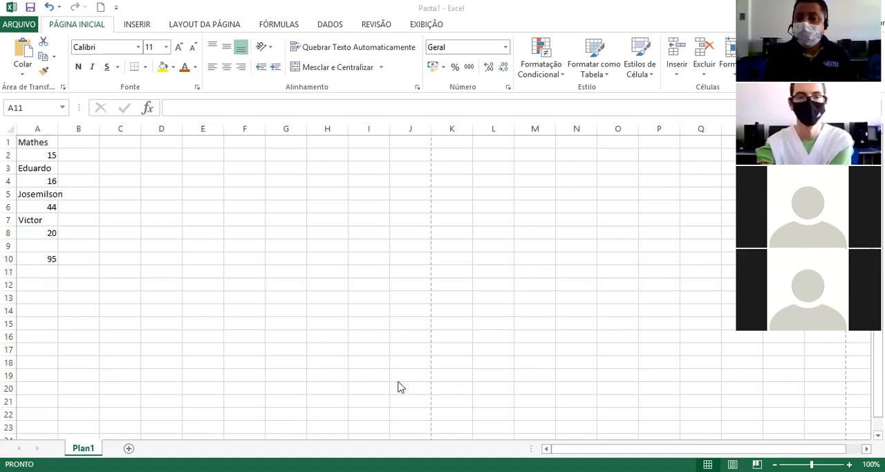
key("alt+Tab")
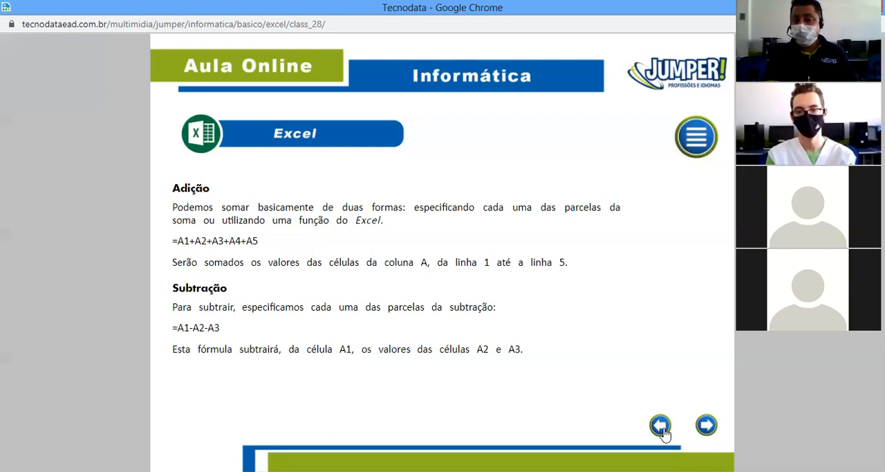
left_click(705, 430)
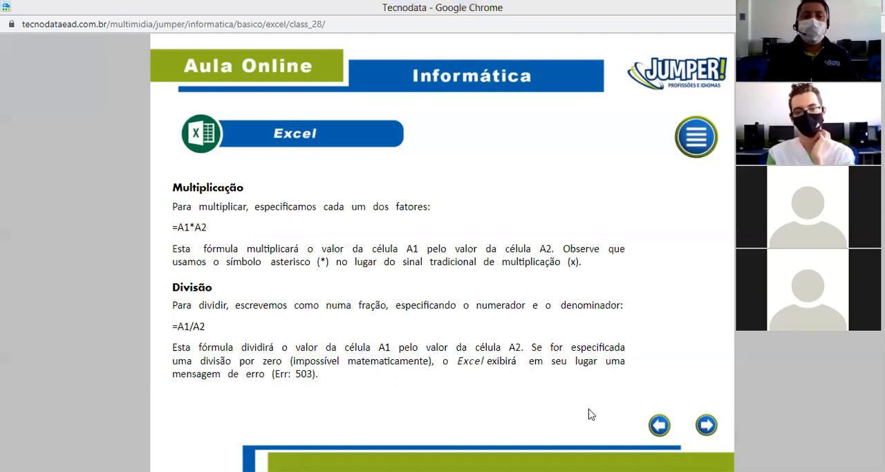
Switch back to Excel, enter the header Gasolina in cell D1 and centre it horizontally.
key("alt+Tab")
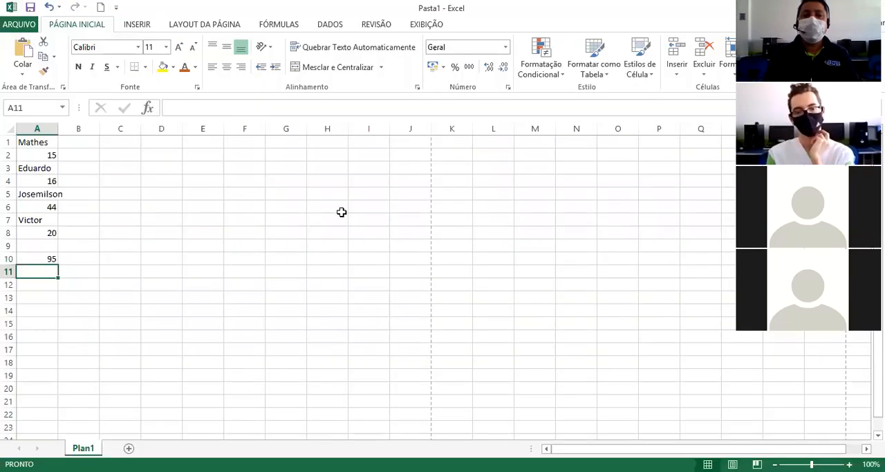
left_click(171, 141)
type("Ga")
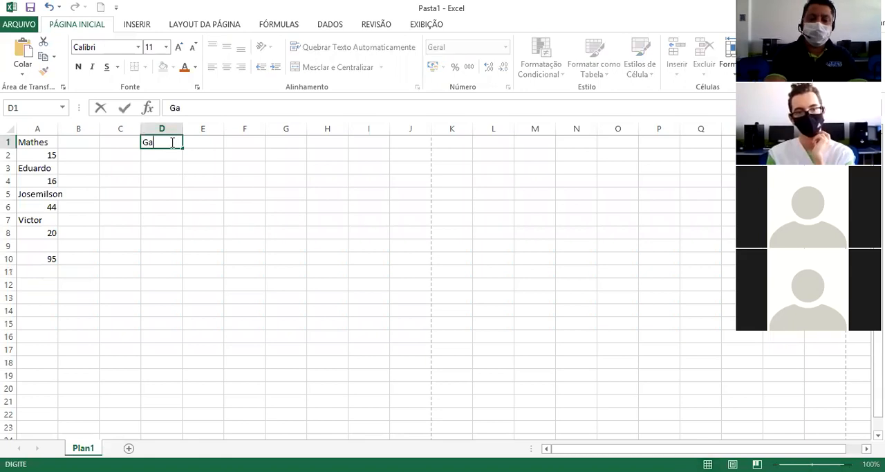
type("solina")
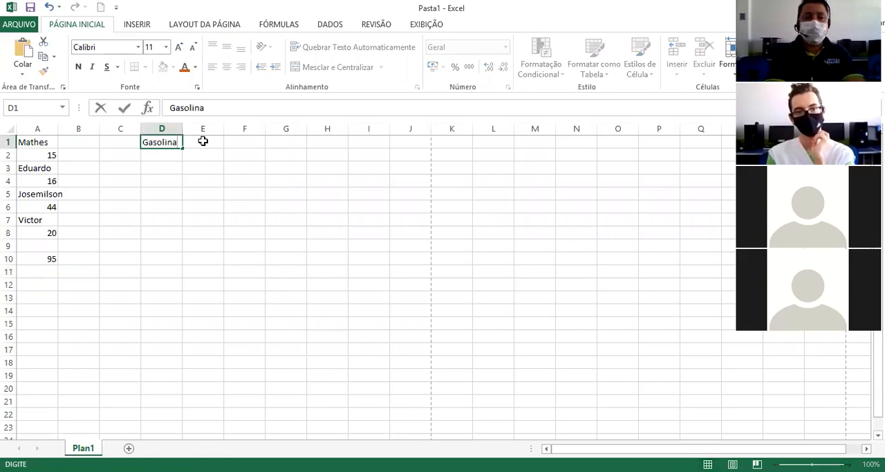
left_click(210, 143)
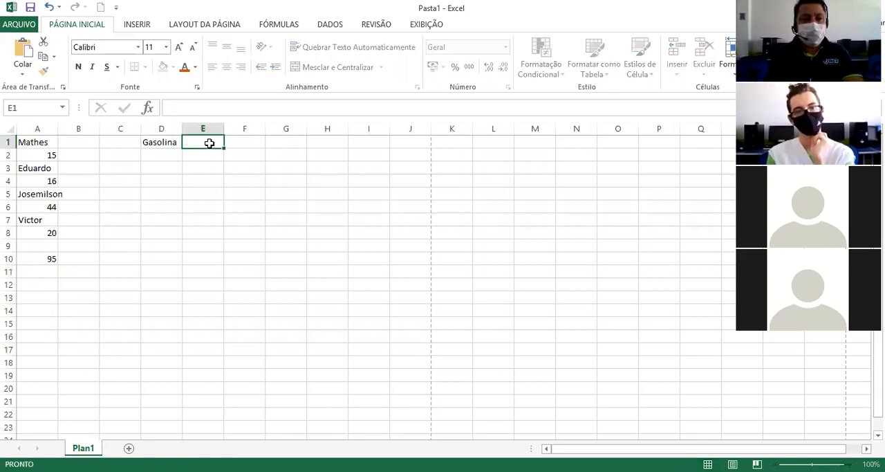
left_click(172, 143)
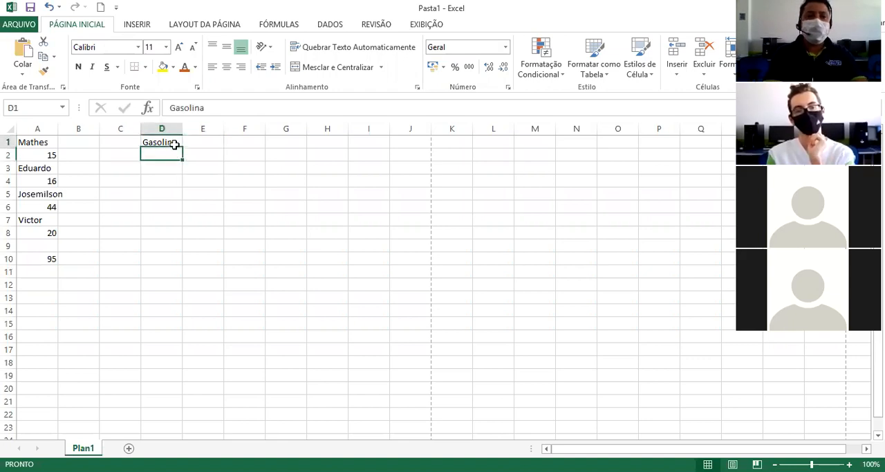
left_click(226, 67)
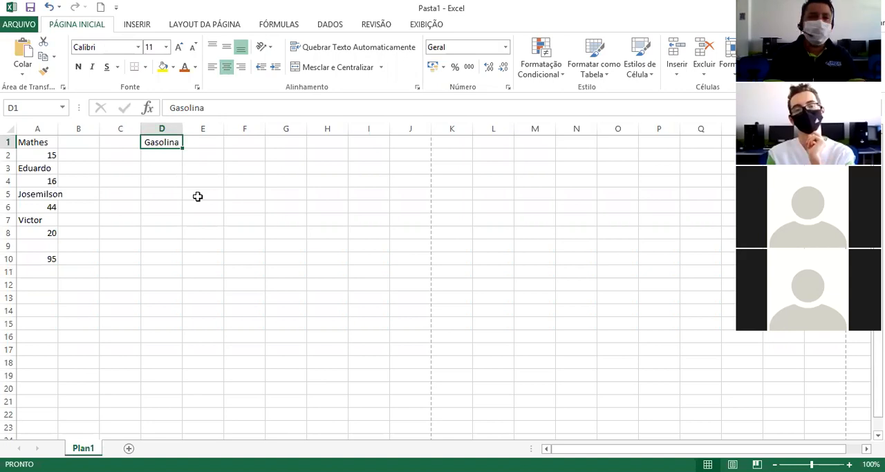
Enter the price 5,15 in cell D2, and the header Lts in E1 with 50 in E2.
left_click(171, 156)
type("5,15")
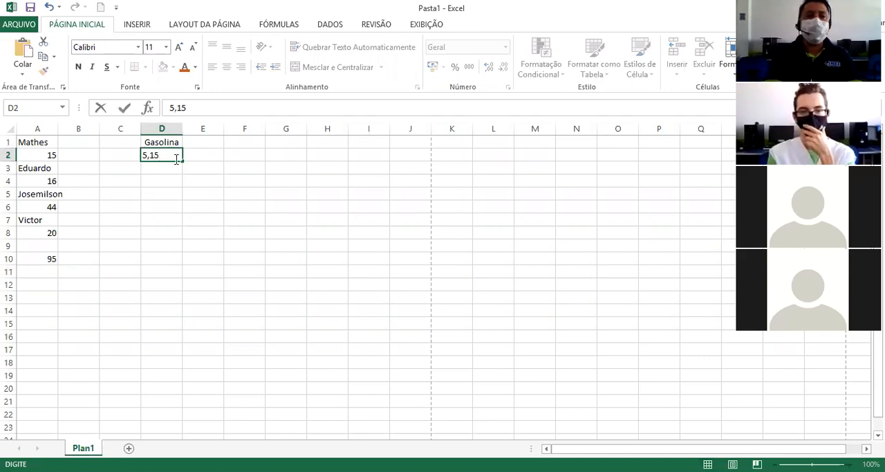
left_click(192, 168)
left_click(208, 143)
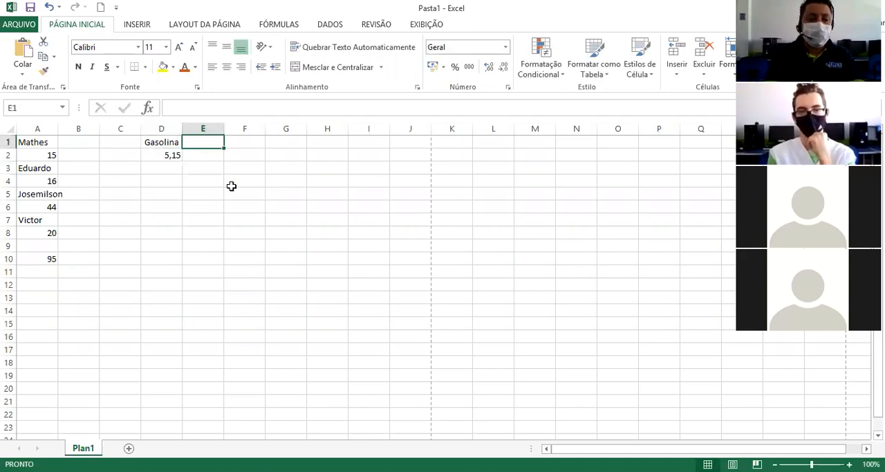
type("Lts")
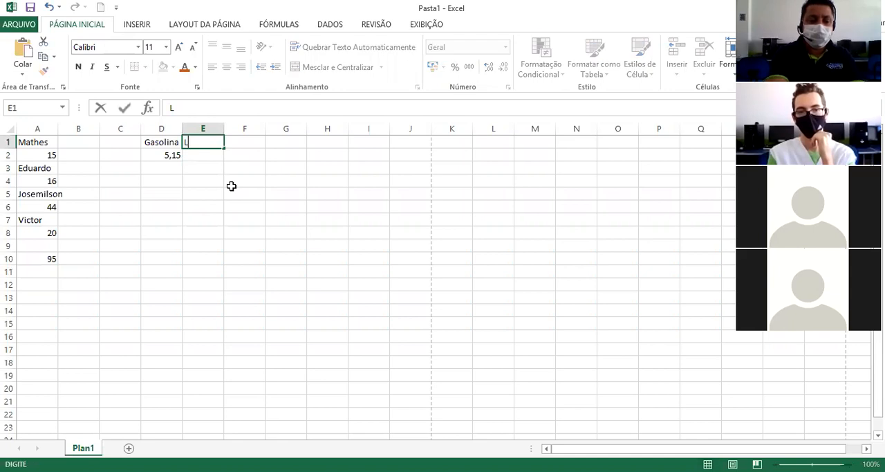
left_click(216, 152)
type("50")
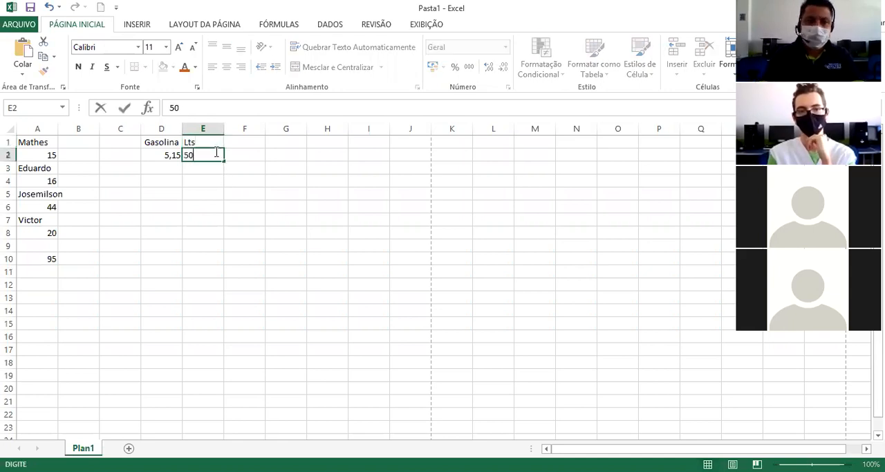
left_click(292, 211)
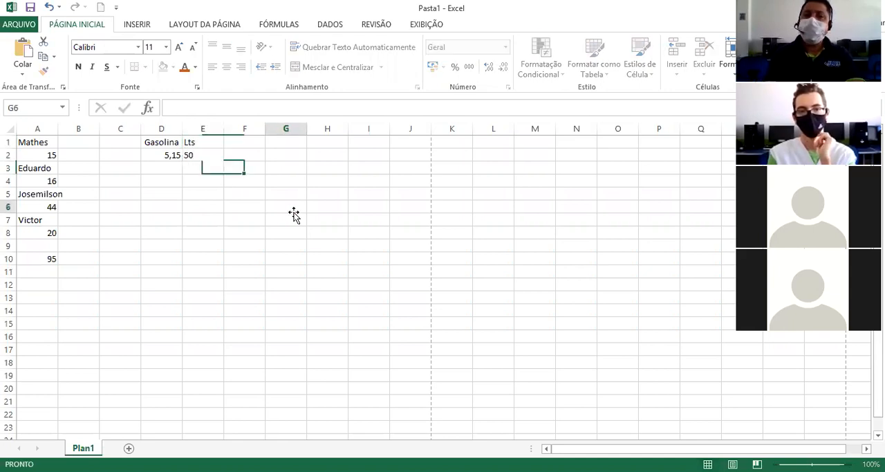
Enter the header Total in cell F1 and calculate the fuel cost in F2 with the formula =D2*E2.
left_click(249, 142)
type("Total")
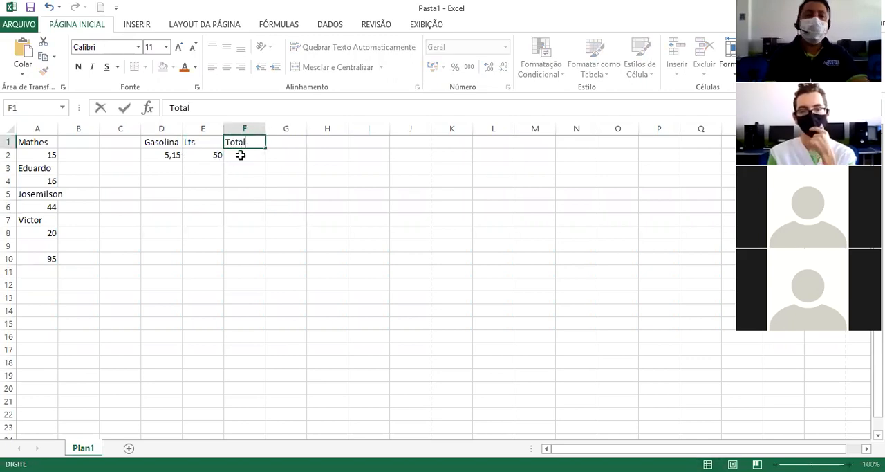
left_click(240, 155)
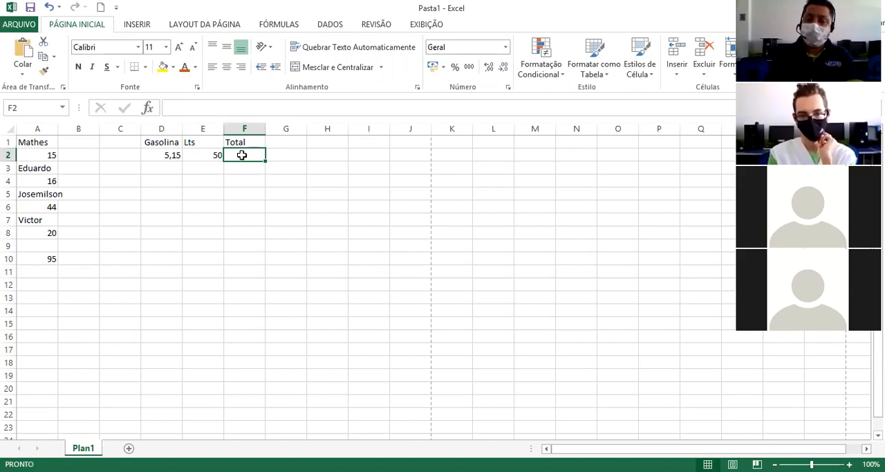
type("=")
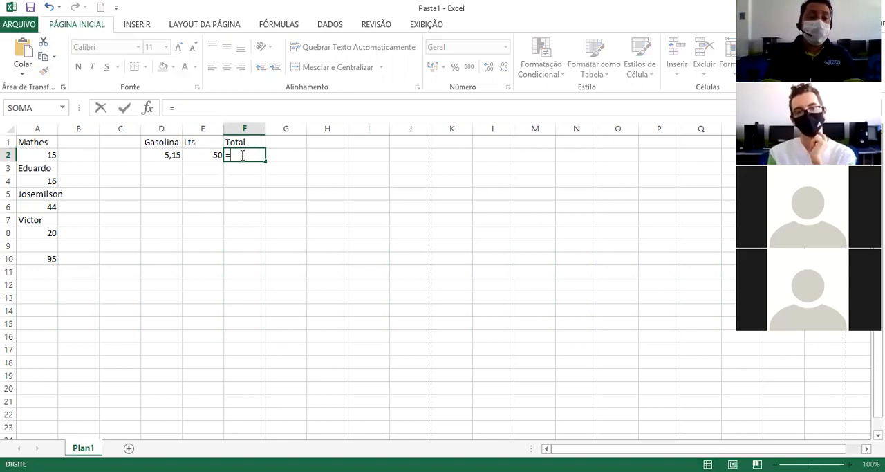
key("Left")
key("Left")
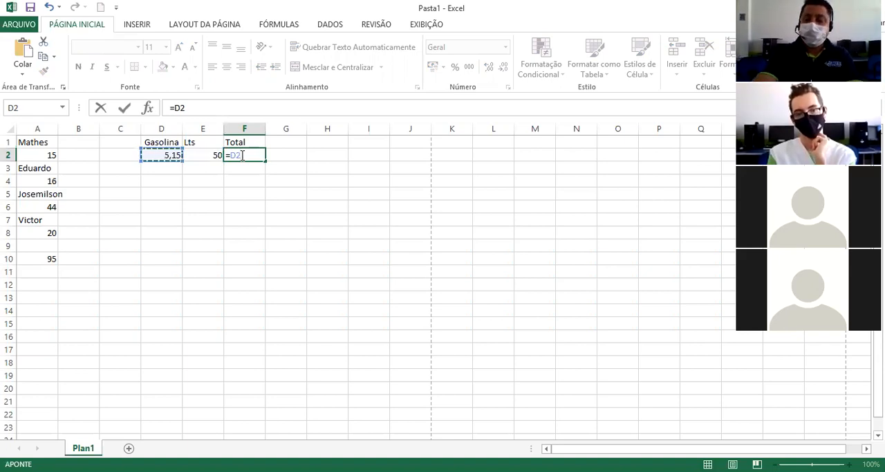
type("*")
key("Left")
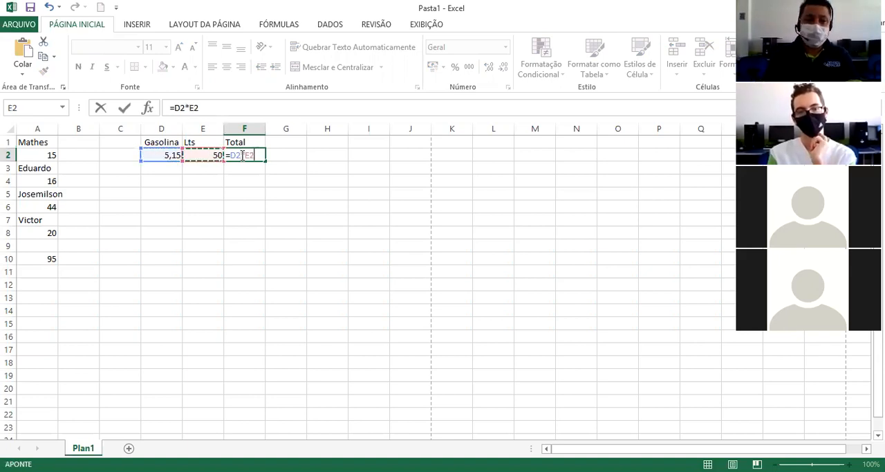
key("Return")
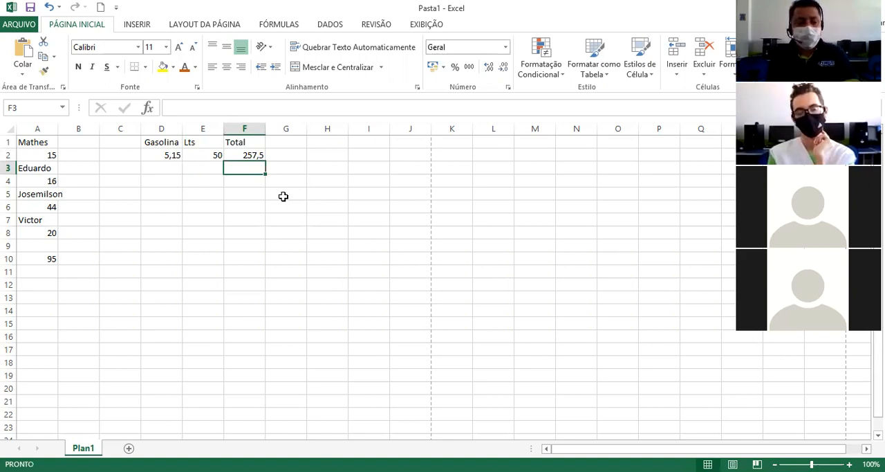
Switch to the Excel lesson in Chrome to review the division formula.
key("alt")
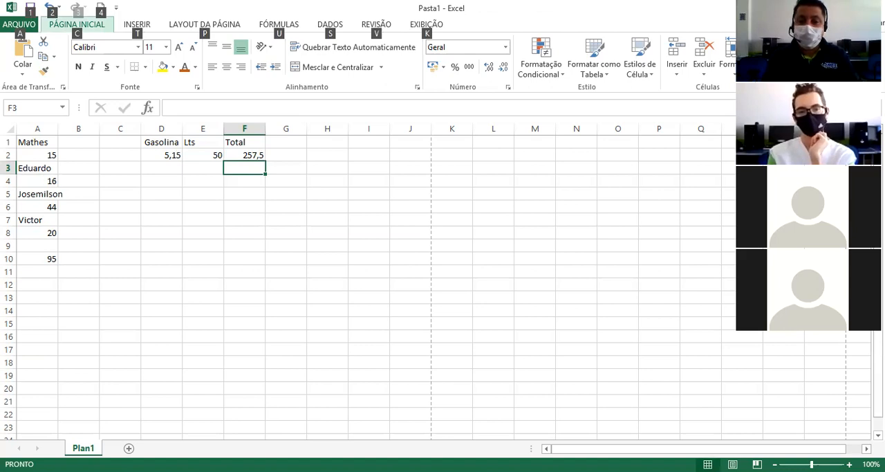
key("alt+Tab")
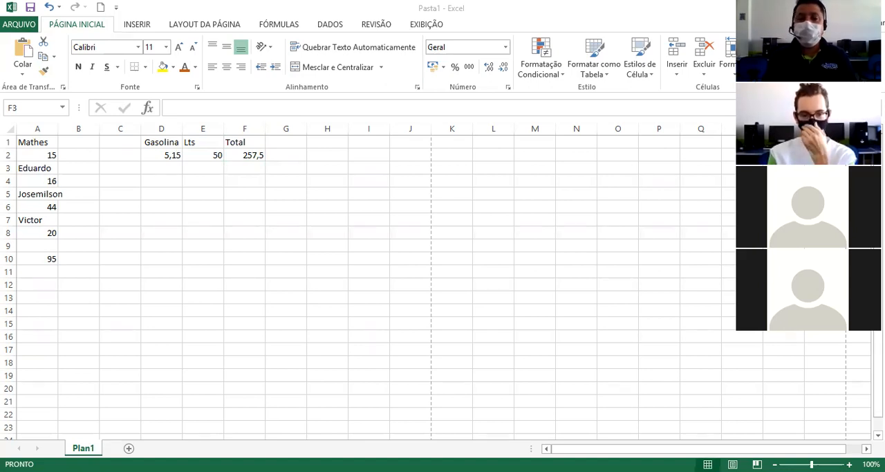
key("alt+Tab")
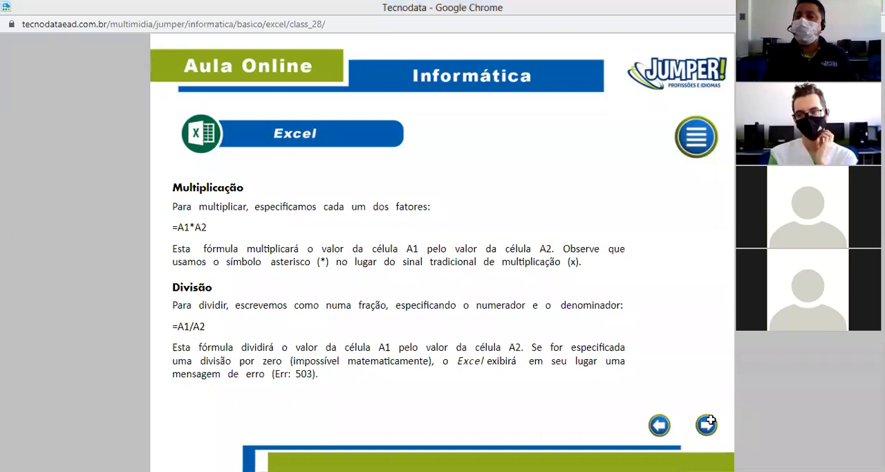
Switch back to Excel and enter 50 in cell H2 with the header Lts above it in H1.
key("alt+Tab")
left_click(336, 152)
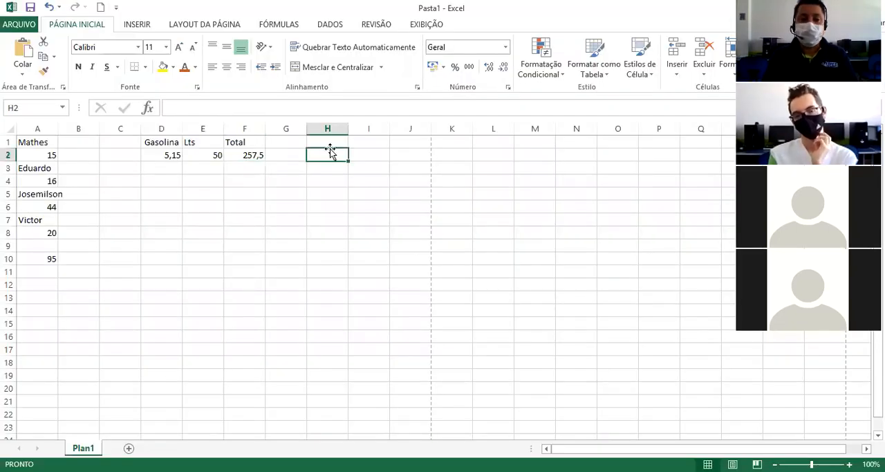
type("50")
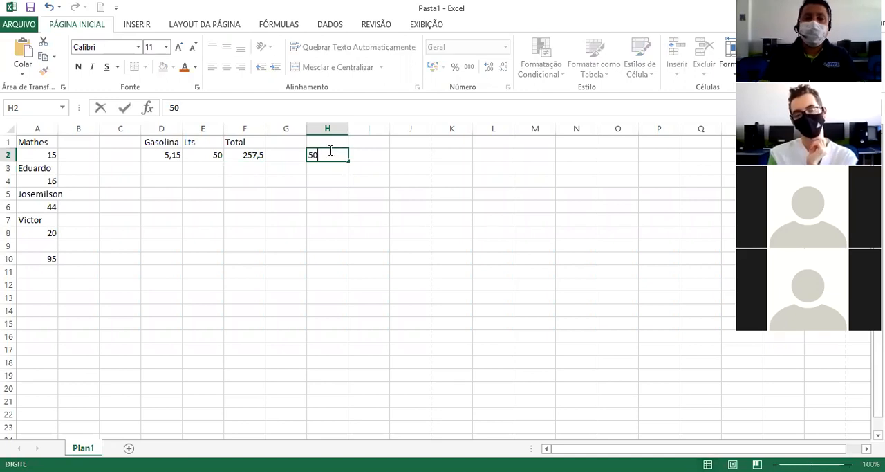
key("Up")
type("Lts")
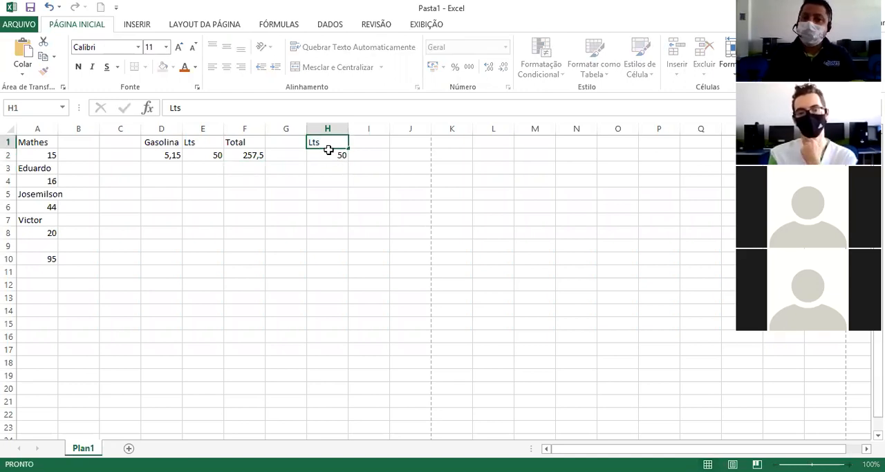
Enter the header Total in cell I1 and the amount 257,50 in I2.
key("Tab")
type("Tot")
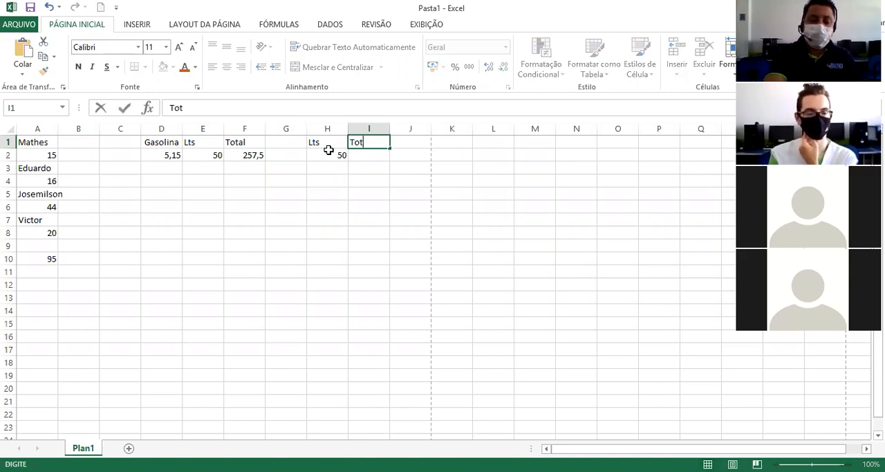
type("al")
key("Return")
type("257,50")
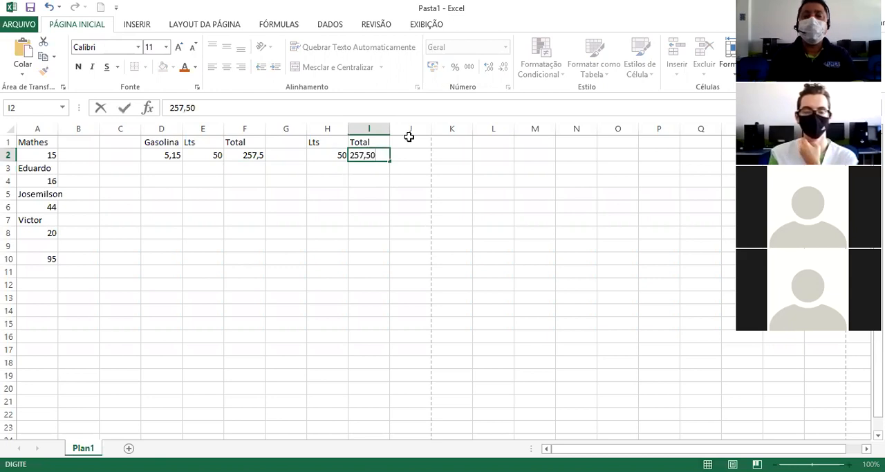
Enter the header Preço Litro in cell J1.
left_click(410, 143)
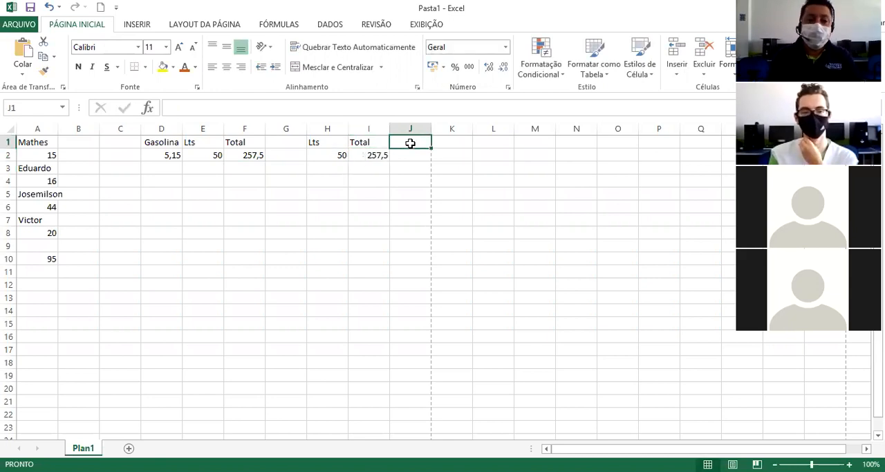
type("Preço")
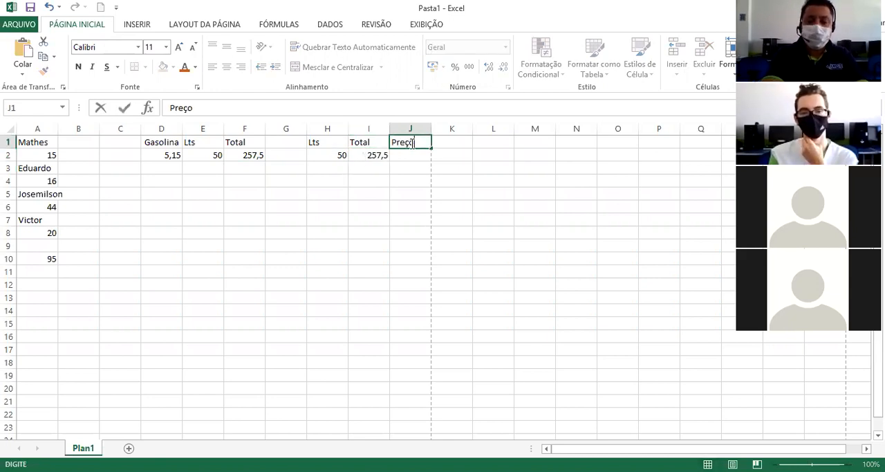
type(" Litro")
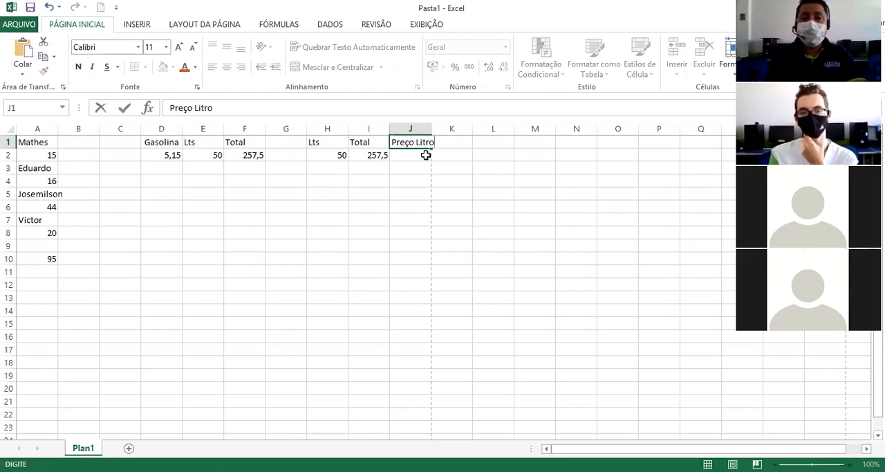
Calculate the price per litre in cell J2 by dividing the total by the litres with the formula =I2/H2.
left_click(423, 155)
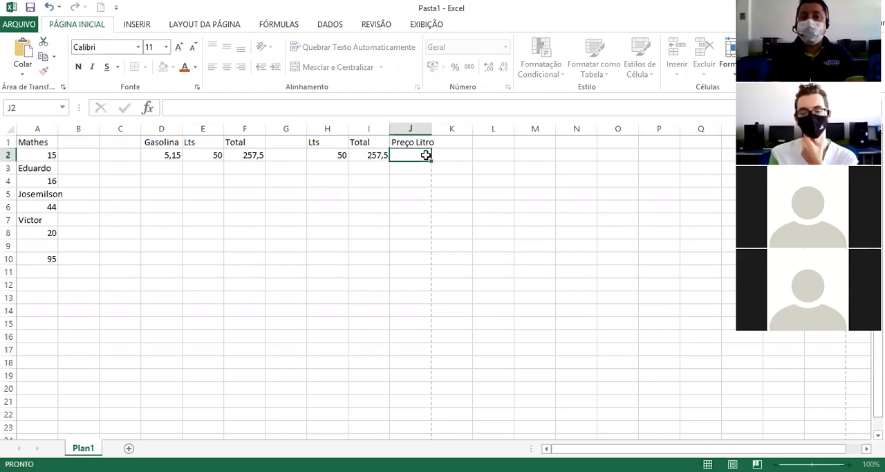
left_click(374, 156)
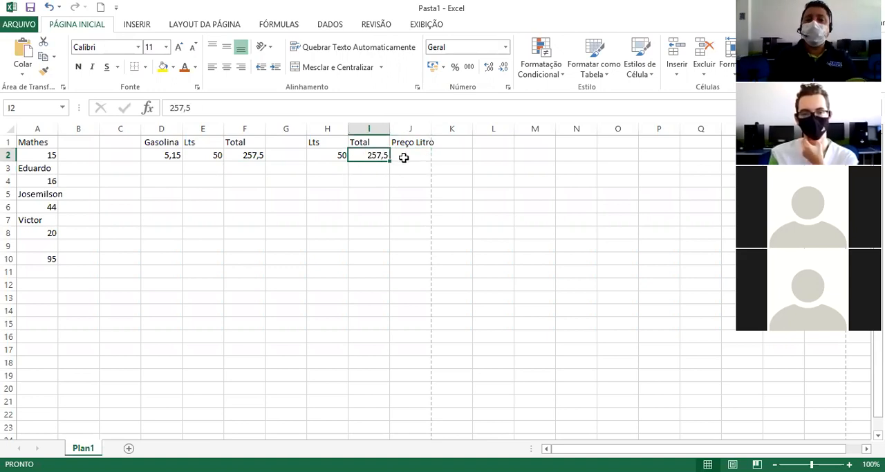
left_click(404, 157)
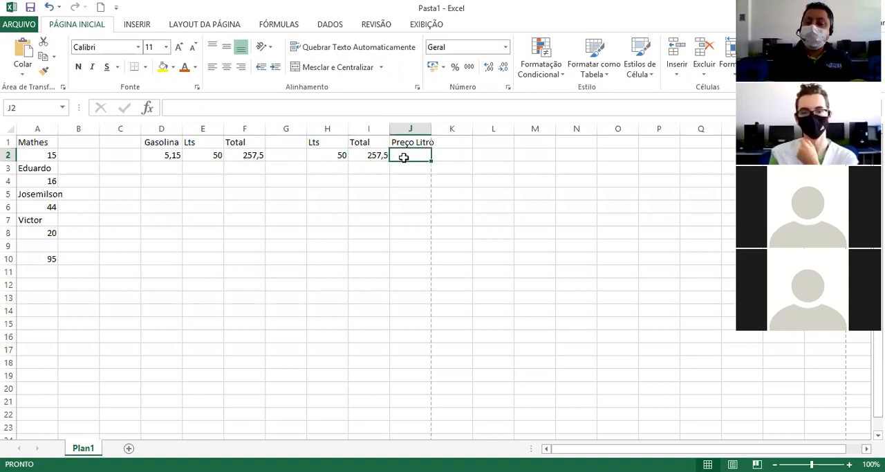
type("=")
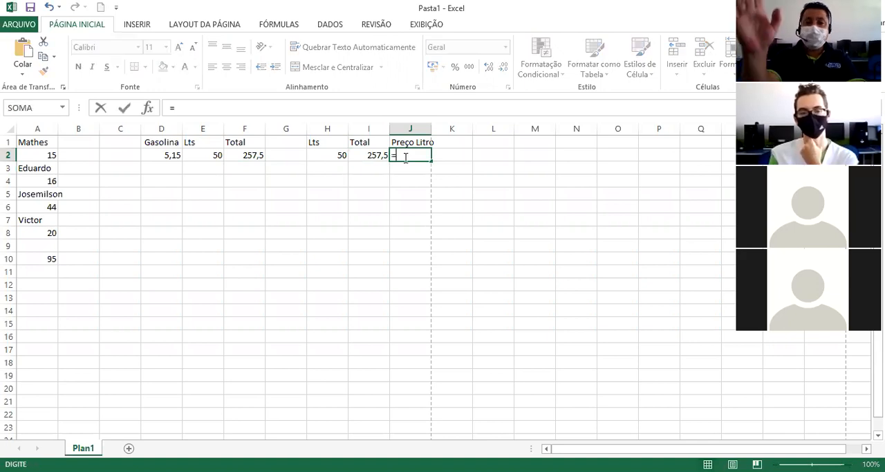
left_click(374, 156)
type("/")
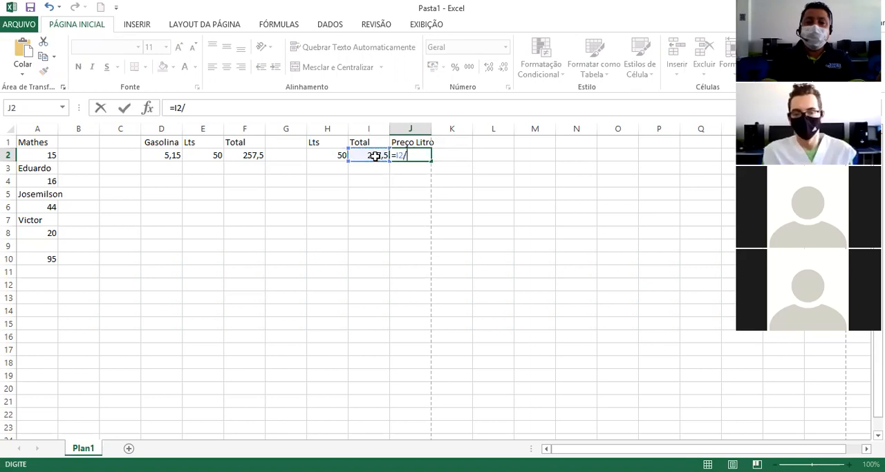
left_click(330, 155)
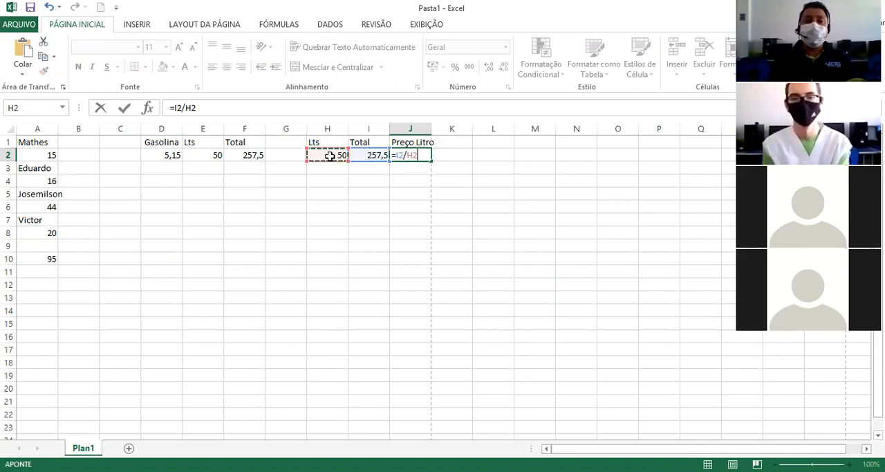